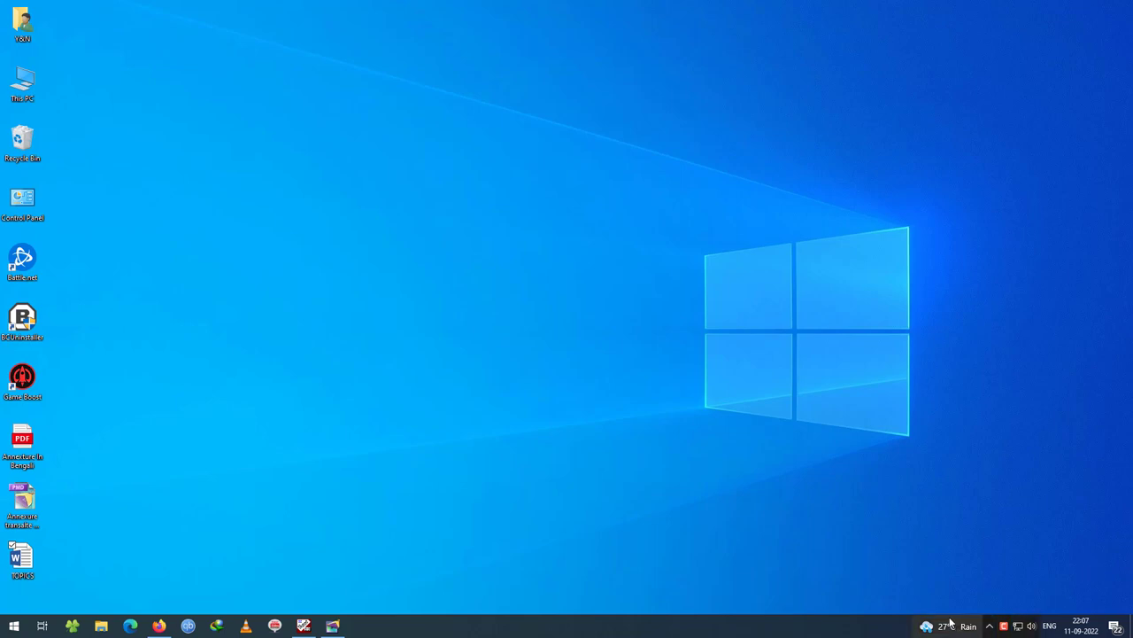
Switch to Adobe PageMaker and start a new document with A4 page size and double-sided pages turned off
{"action": "mouse_move", "coordinate": [950, 622]}
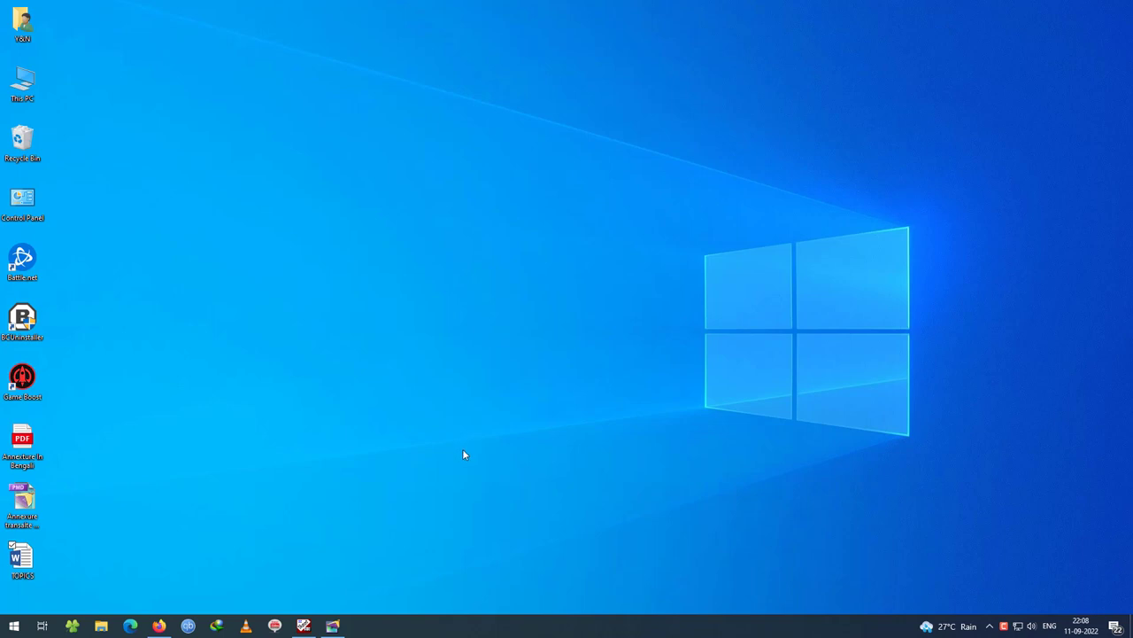
{"action": "left_click", "coordinate": [333, 625]}
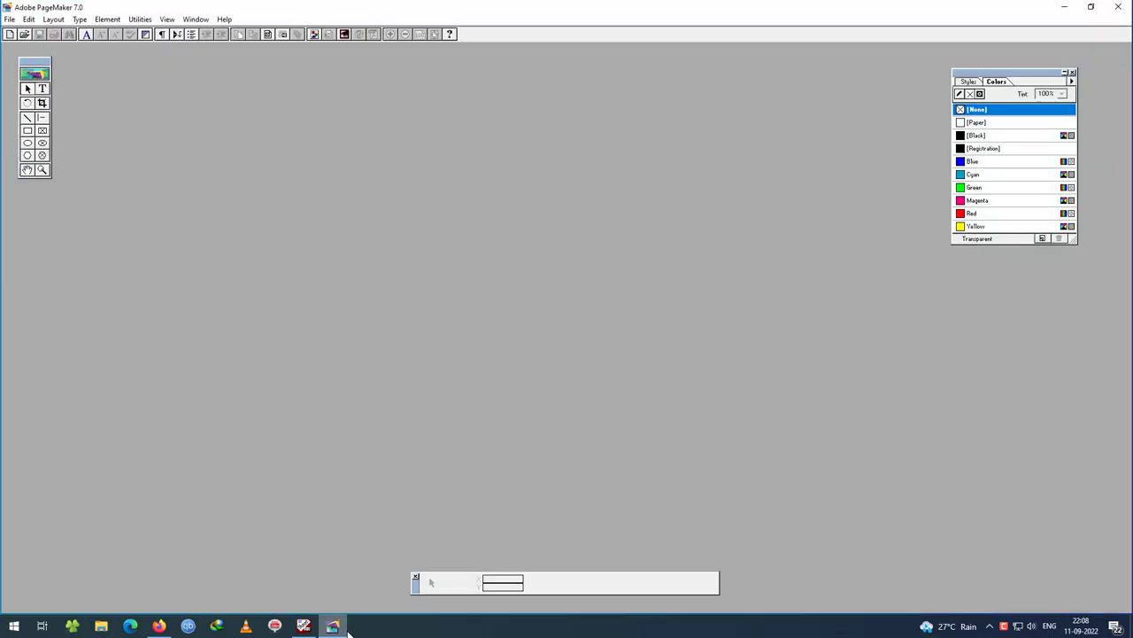
{"action": "left_click", "coordinate": [11, 19]}
{"action": "left_click", "coordinate": [29, 33]}
{"action": "left_click", "coordinate": [563, 216]}
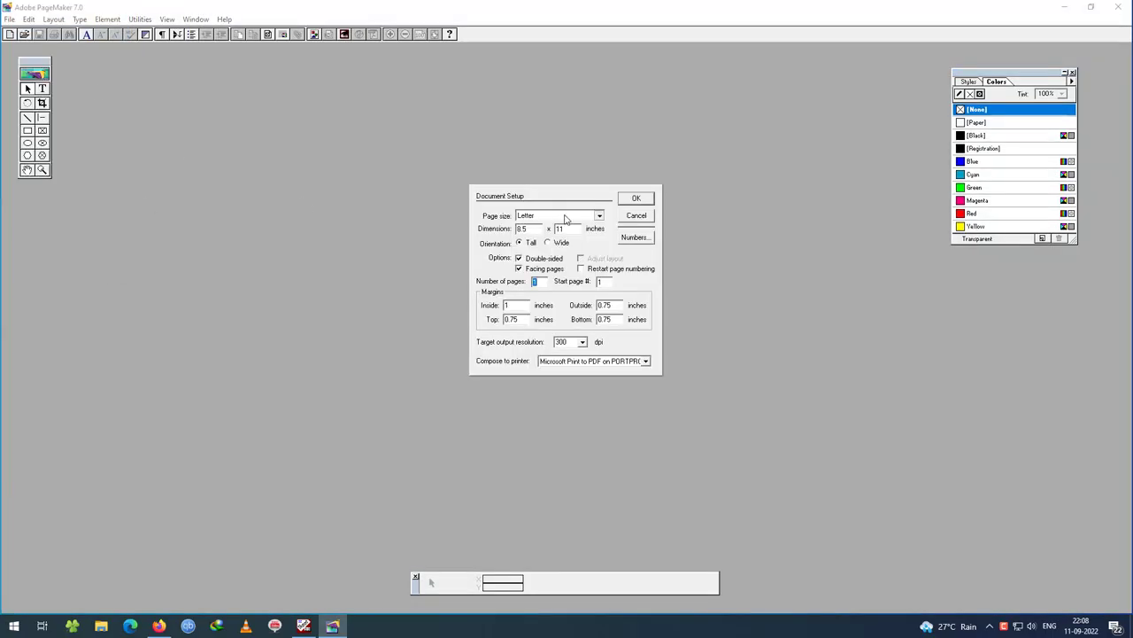
{"action": "left_click", "coordinate": [523, 250]}
{"action": "left_click", "coordinate": [526, 260]}
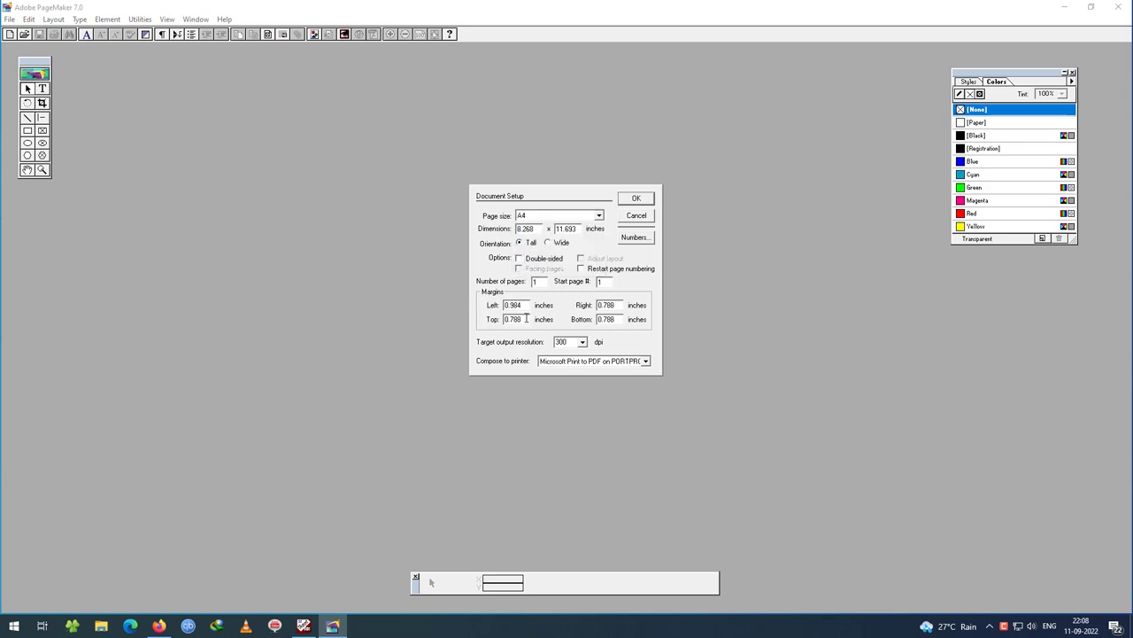
Set the left, right, top and bottom margins to .5 inches and create the document in a maximized window
{"action": "left_click", "coordinate": [524, 305]}
{"action": "key", "text": "shift+Home"}
{"action": "key", "text": "BackSpace"}
{"action": "type", "text": "5"}
{"action": "key", "text": "Tab"}
{"action": "key", "text": "BackSpace"}
{"action": "type", "text": ".5"}
{"action": "key", "text": "Tab"}
{"action": "key", "text": "BackSpace"}
{"action": "type", "text": "5"}
{"action": "key", "text": "Tab"}
{"action": "key", "text": "BackSpace"}
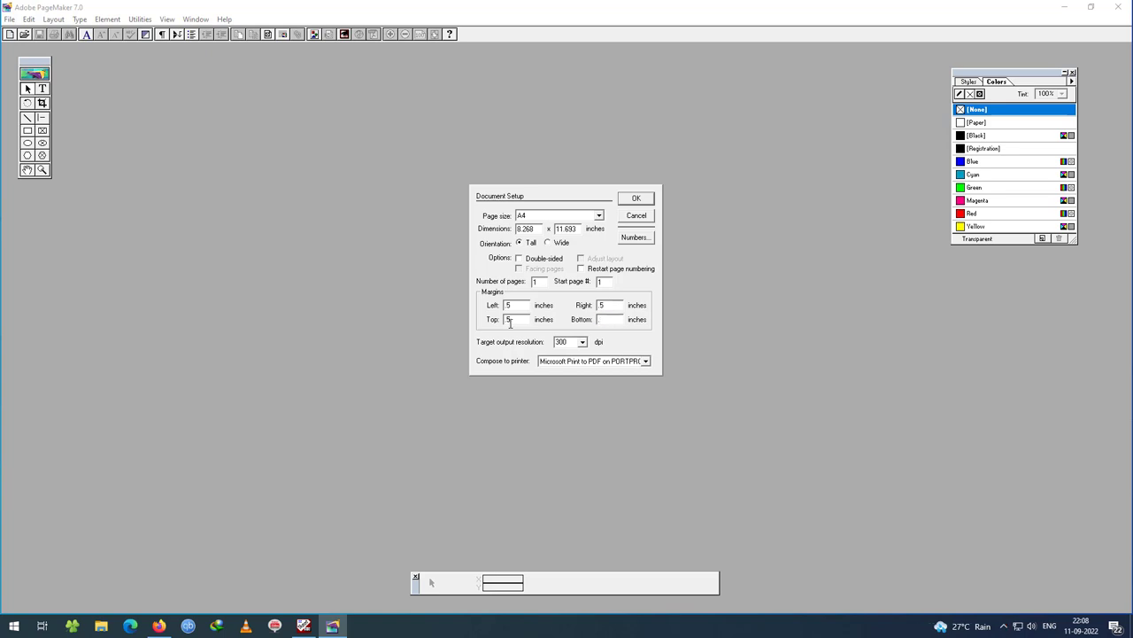
{"action": "type", "text": ".5"}
{"action": "key", "text": "Return"}
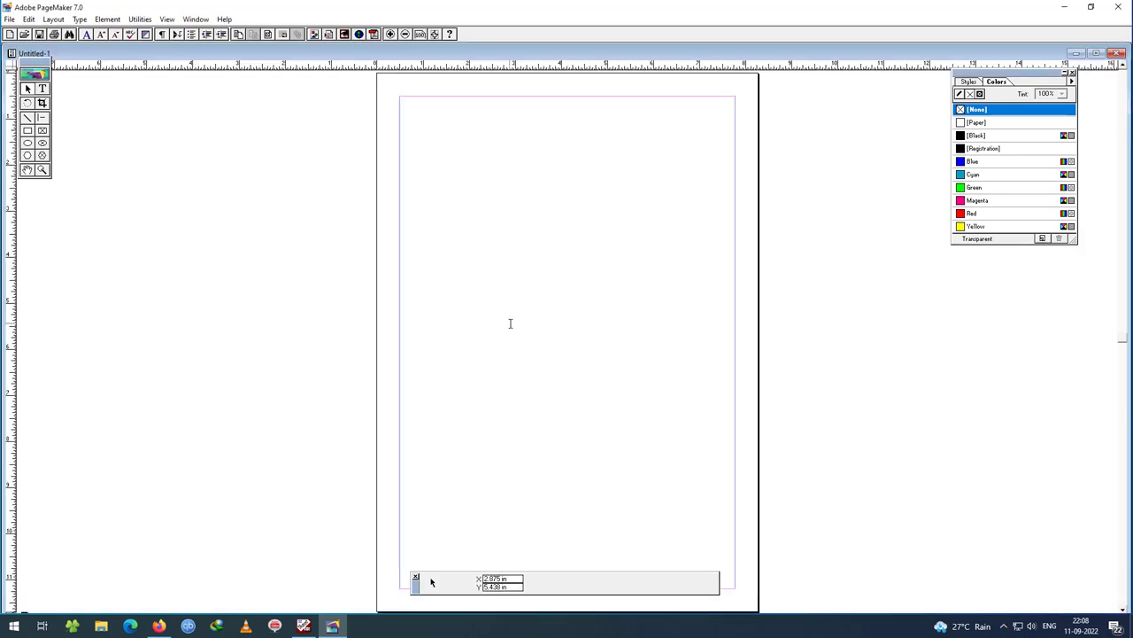
{"action": "double_click", "coordinate": [674, 53]}
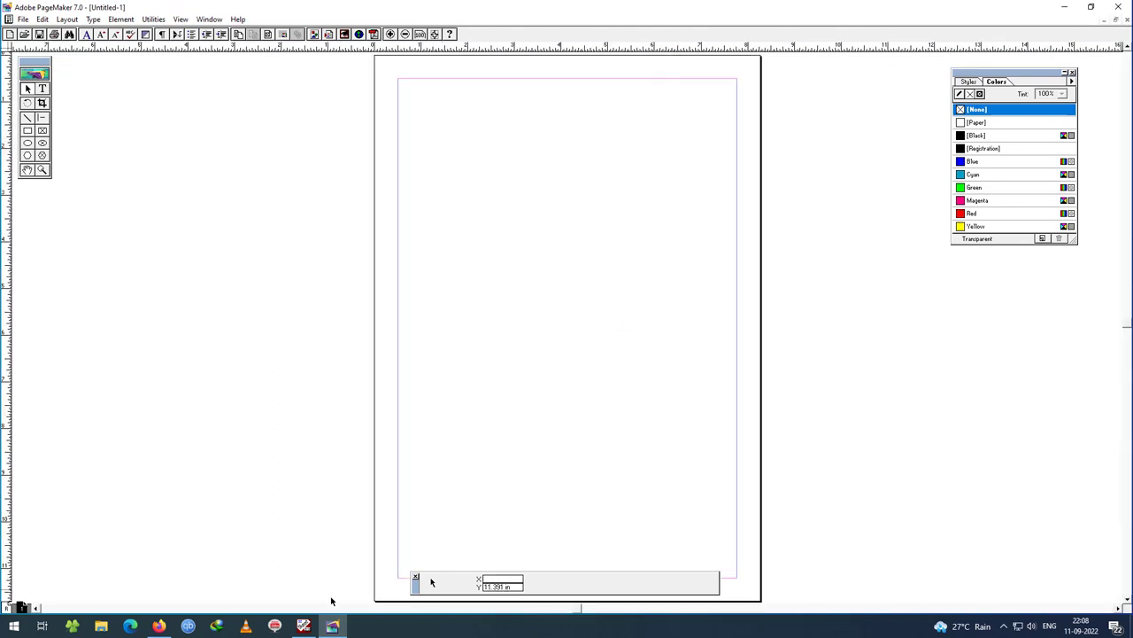
Switch to Shree-Lipi Ankur and examine its available scripts and the activation key options in the general setup
{"action": "left_click", "coordinate": [303, 625]}
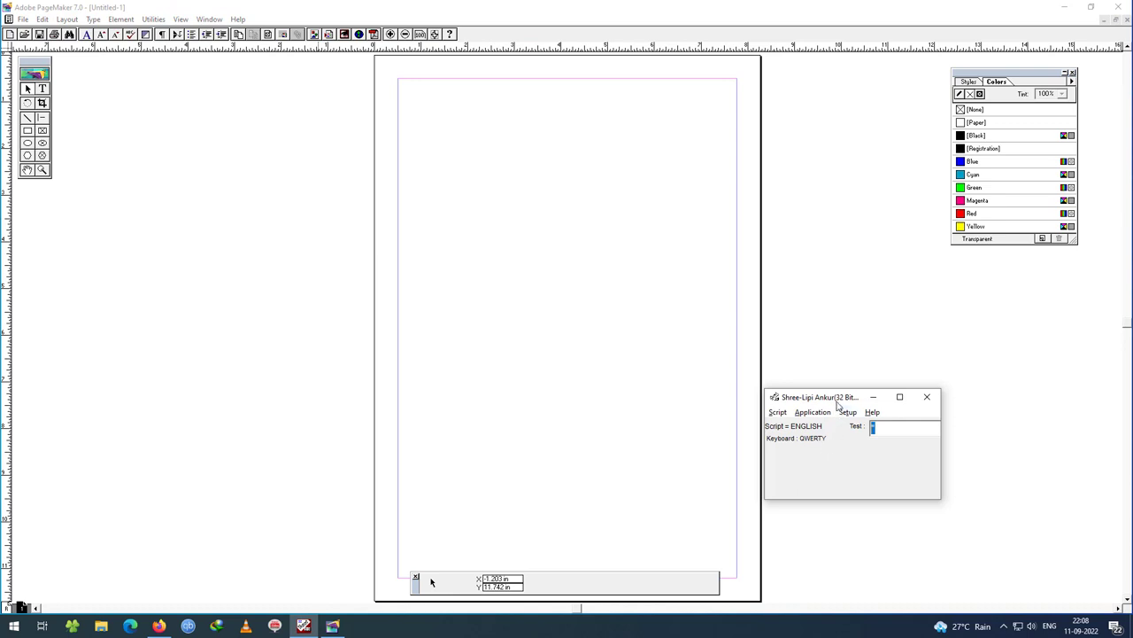
{"action": "left_click_drag", "start_coordinate": [841, 397], "coordinate": [261, 341]}
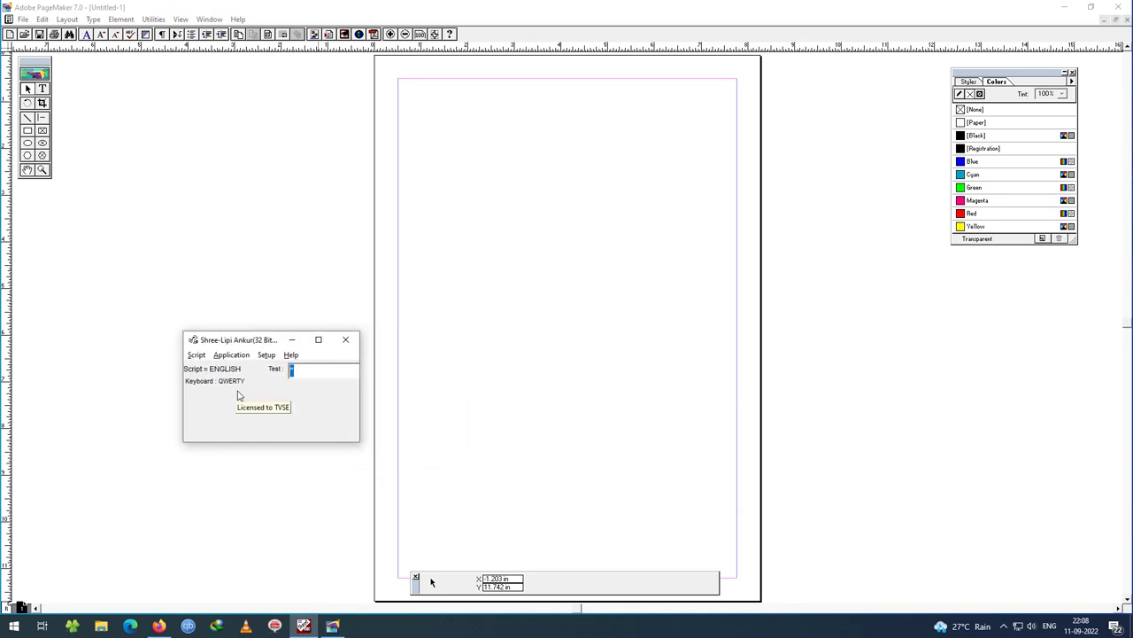
{"action": "left_click", "coordinate": [197, 355]}
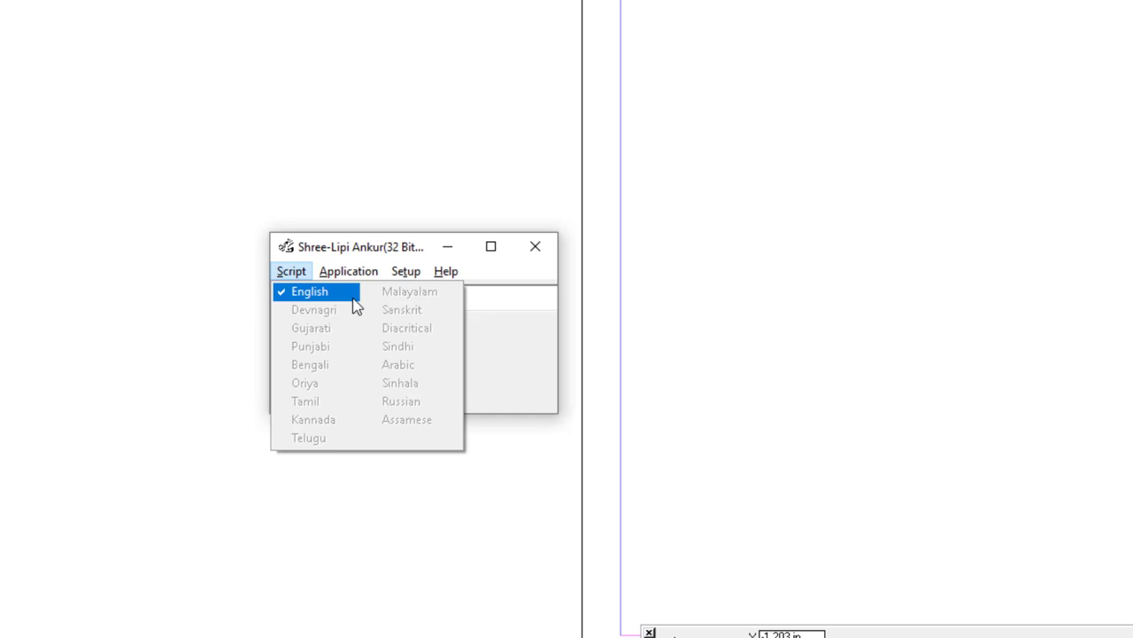
{"action": "mouse_move", "coordinate": [445, 271]}
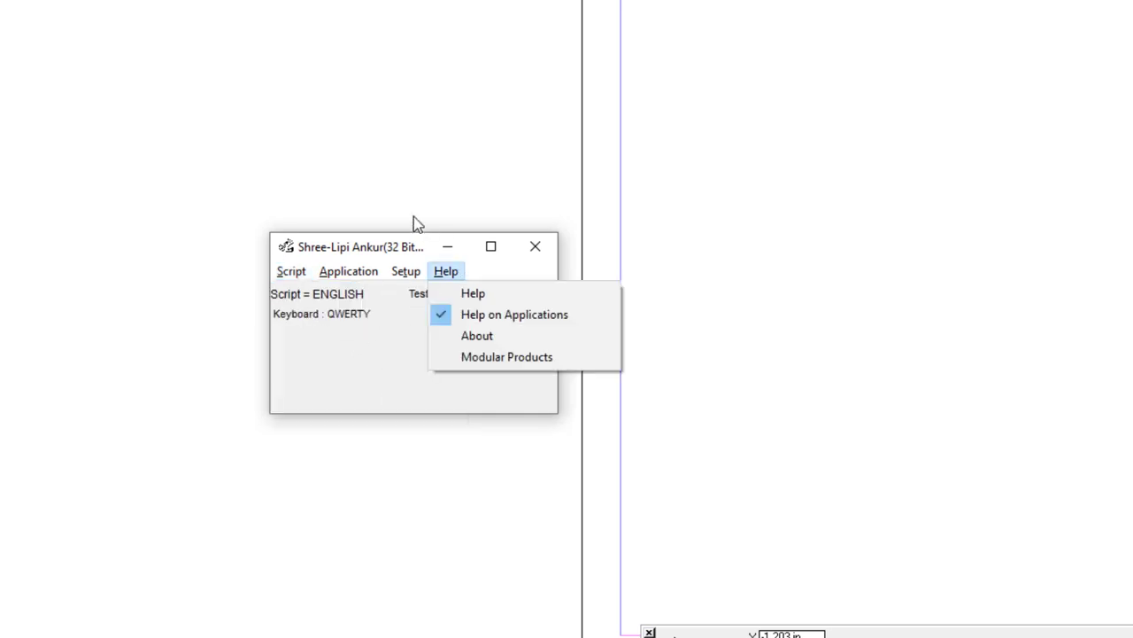
{"action": "mouse_move", "coordinate": [348, 271]}
{"action": "mouse_move", "coordinate": [358, 301]}
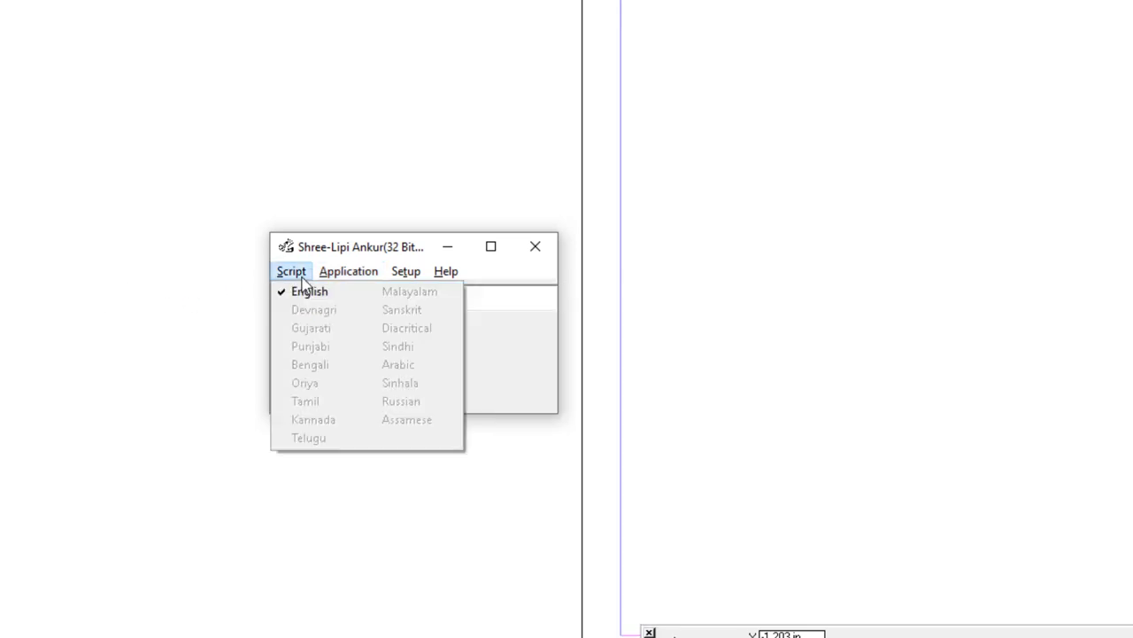
{"action": "mouse_move", "coordinate": [296, 276]}
{"action": "mouse_move", "coordinate": [402, 273]}
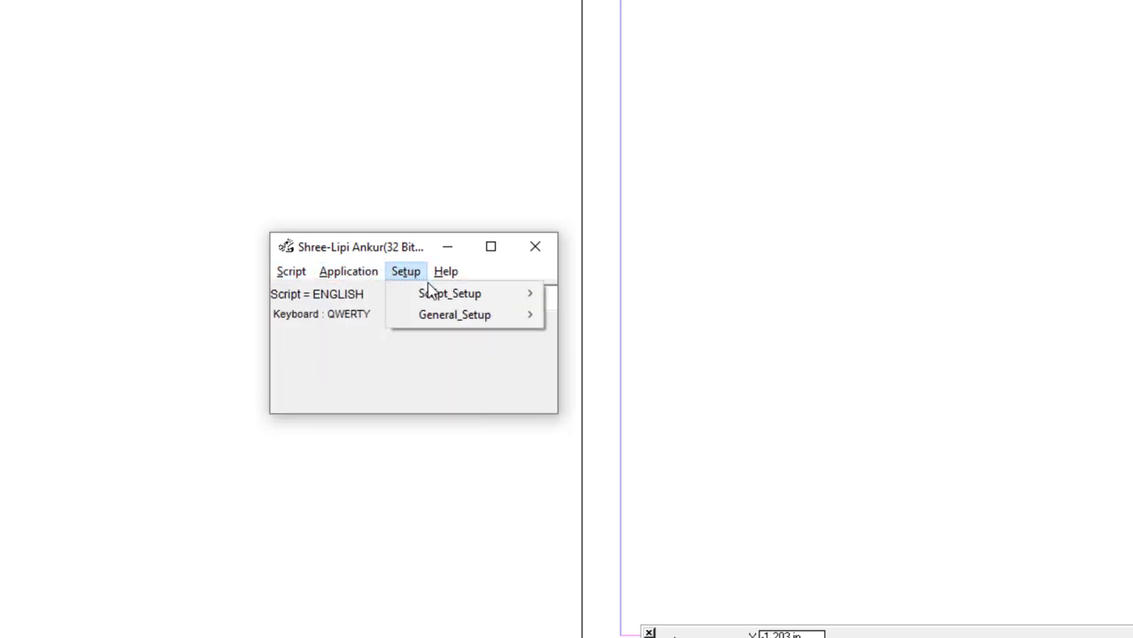
{"action": "mouse_move", "coordinate": [435, 296]}
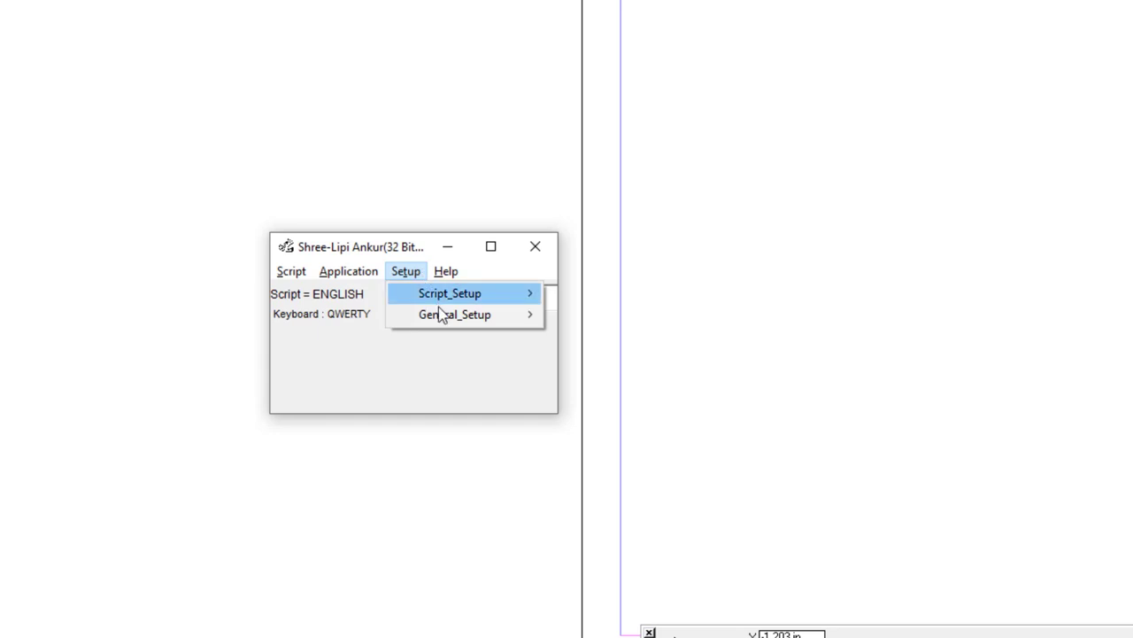
{"action": "mouse_move", "coordinate": [612, 316]}
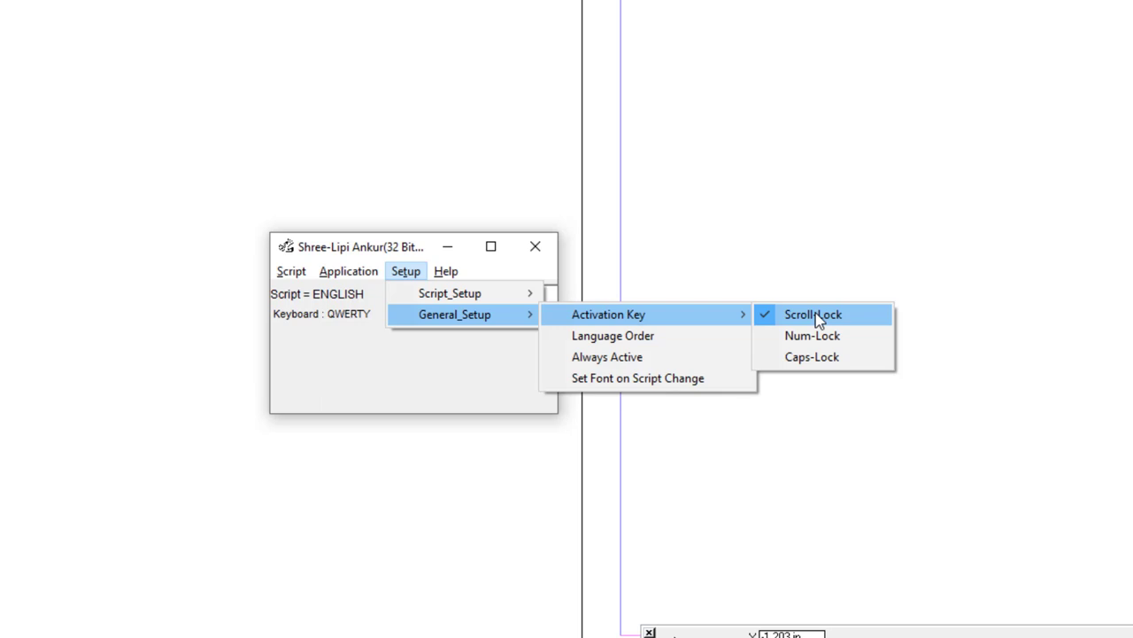
{"action": "left_click", "coordinate": [828, 242]}
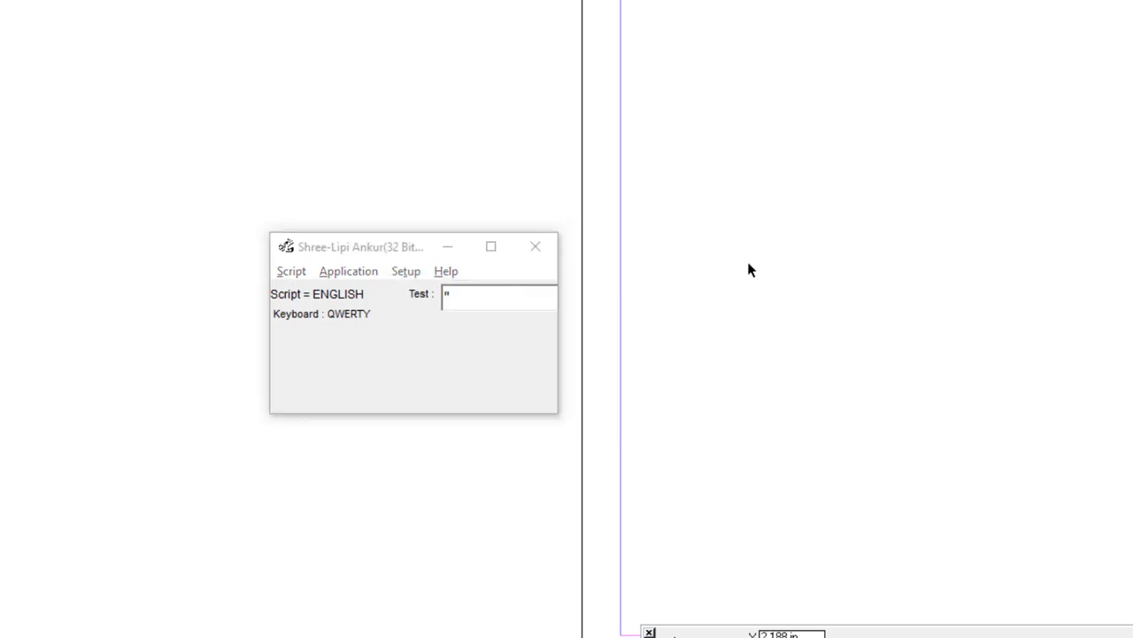
Activate regional script input in Shree-Lipi and change the script to Devnagri
{"action": "key", "text": "Scroll_Lock"}
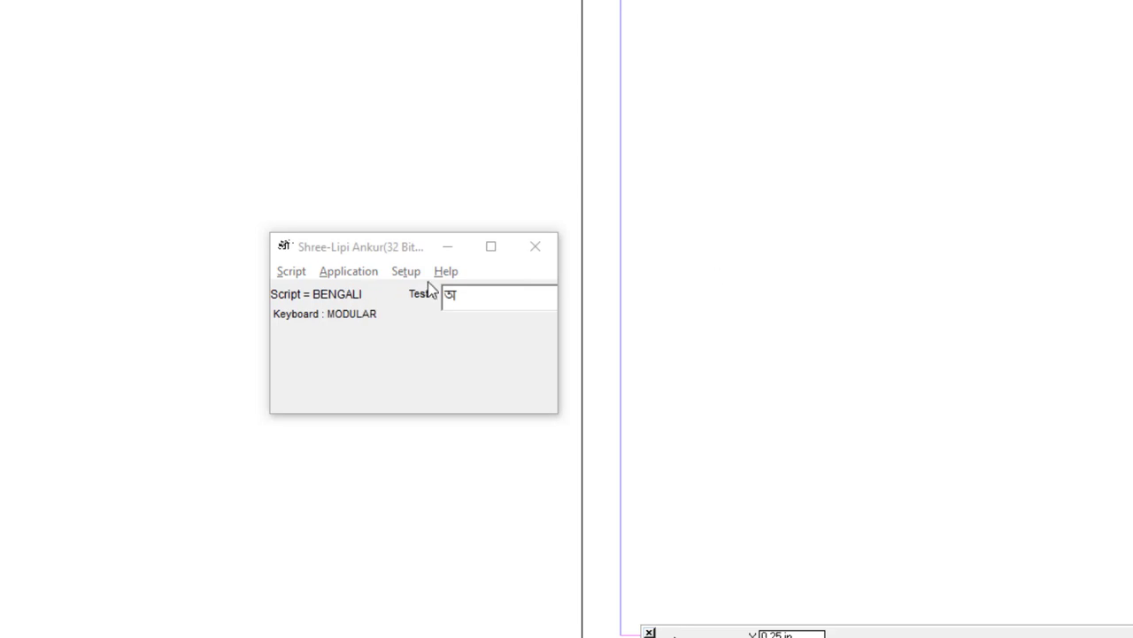
{"action": "left_click", "coordinate": [296, 274]}
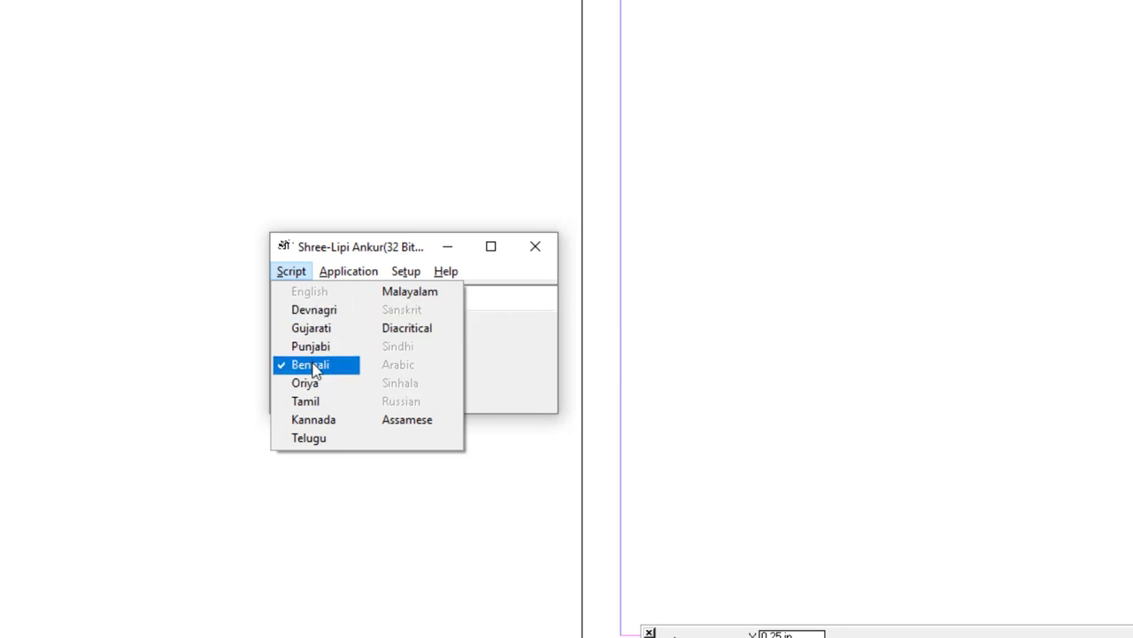
{"action": "left_click", "coordinate": [314, 310]}
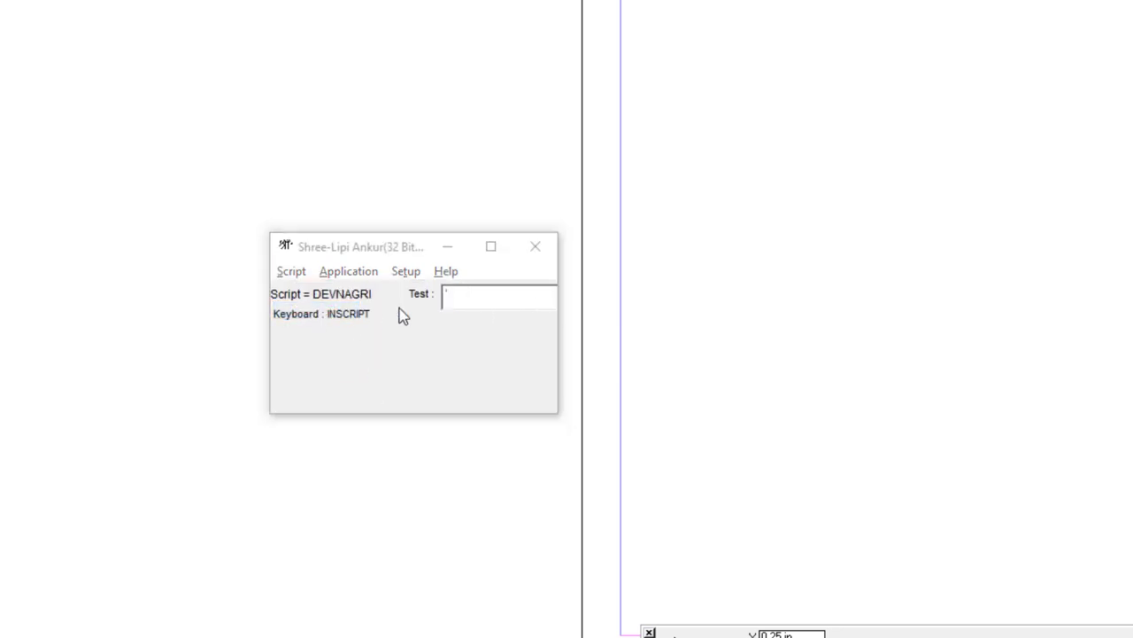
{"action": "left_click", "coordinate": [464, 301]}
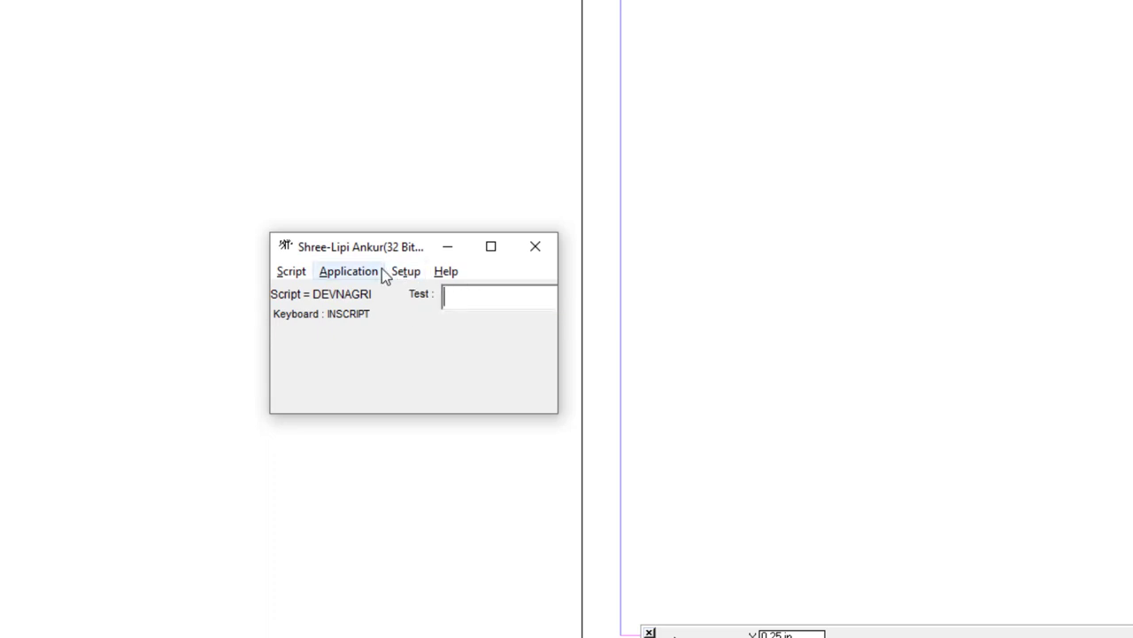
Set the Devnagri keyboard layout to MODULAR and enter the letter क in the test field
{"action": "left_click", "coordinate": [406, 275]}
{"action": "mouse_move", "coordinate": [505, 293]}
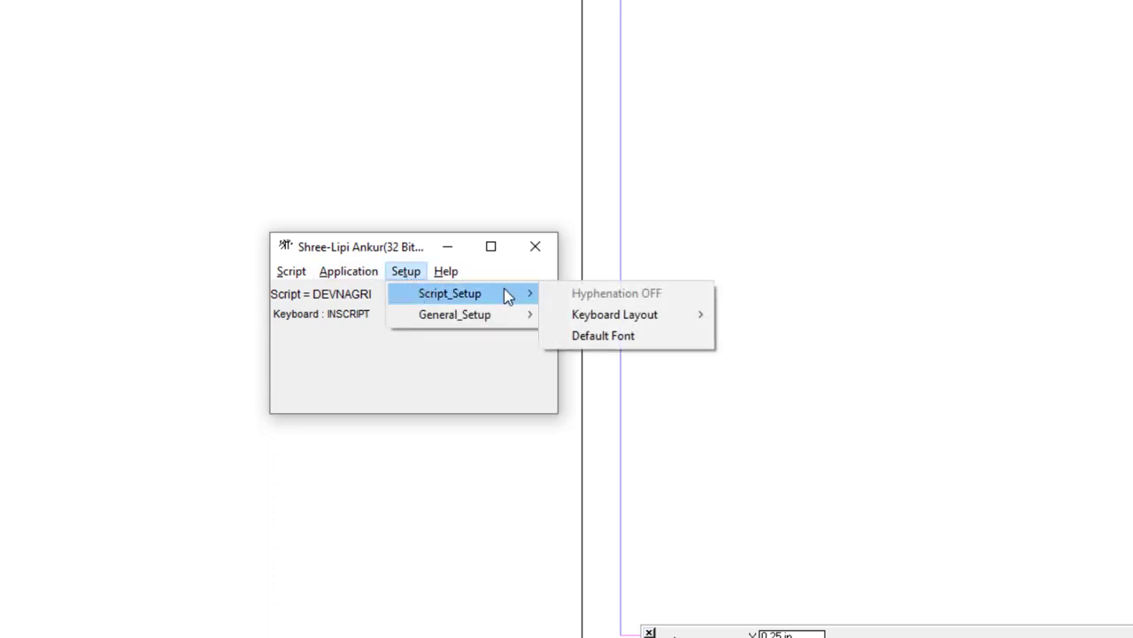
{"action": "left_click", "coordinate": [758, 314]}
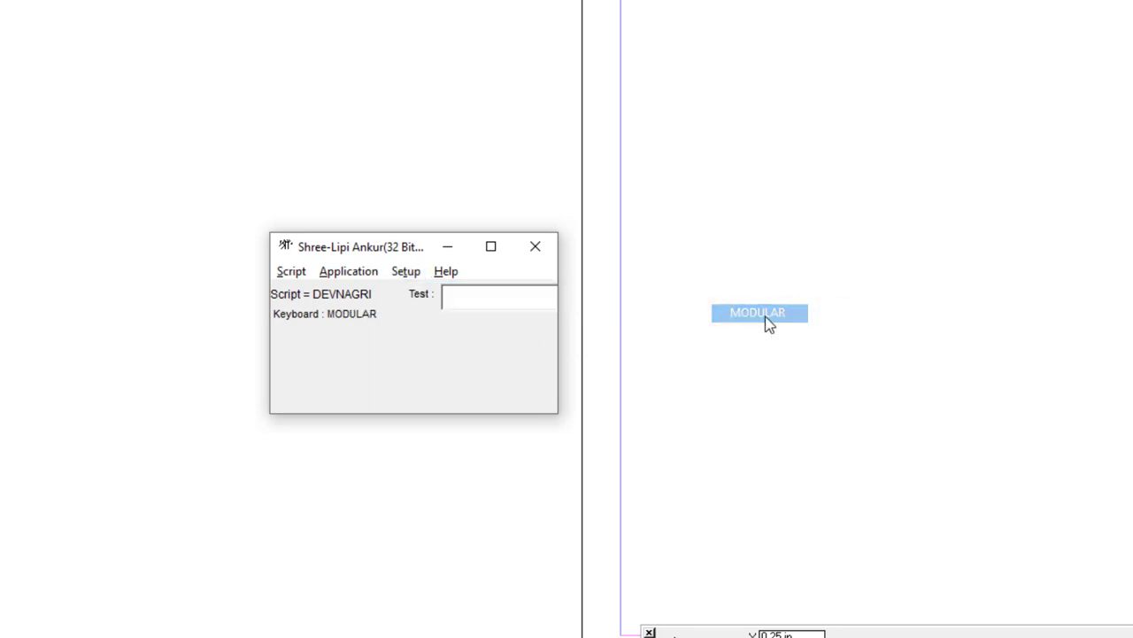
{"action": "type", "text": "k"}
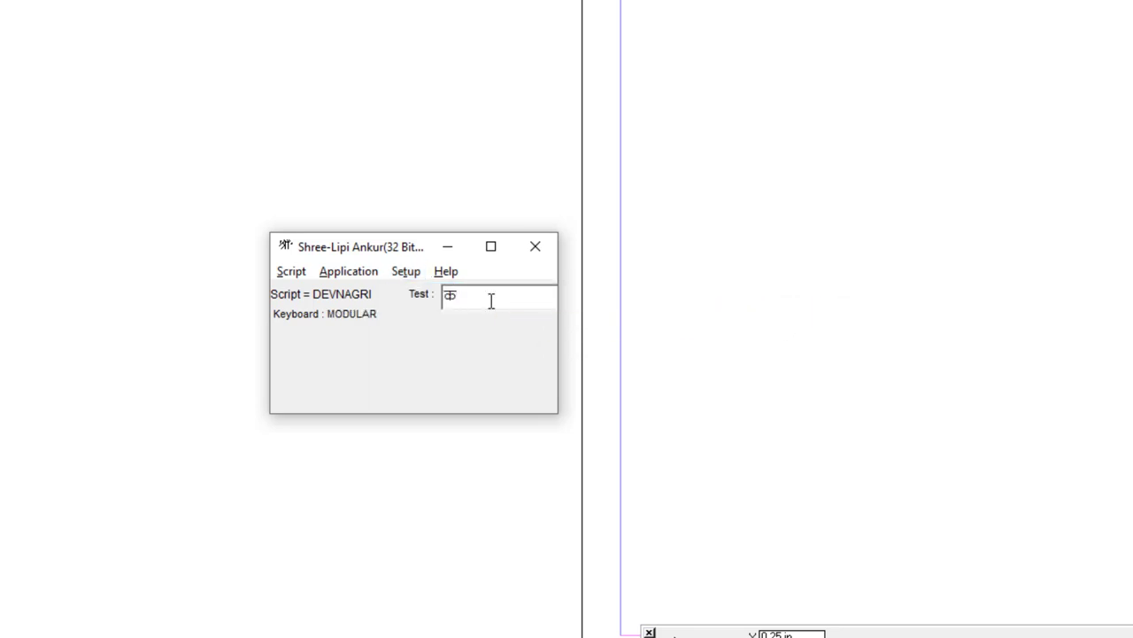
Change the script to Bengali with the MODULAR keyboard layout and minimize the Shree-Lipi window
{"action": "left_click", "coordinate": [293, 272]}
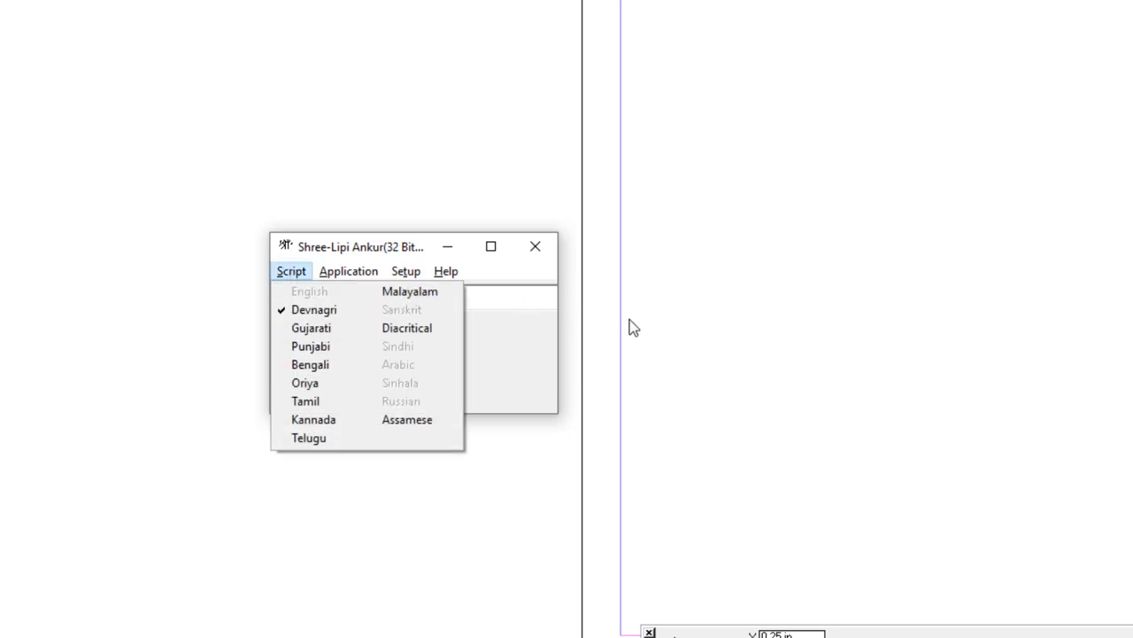
{"action": "left_click", "coordinate": [340, 374]}
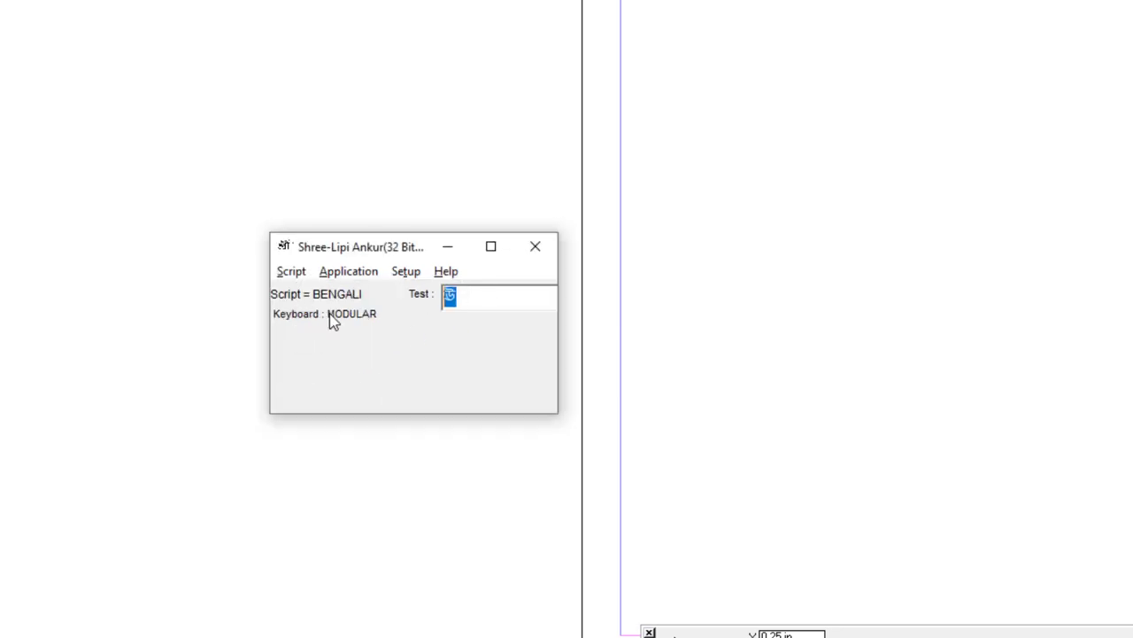
{"action": "left_click", "coordinate": [406, 271]}
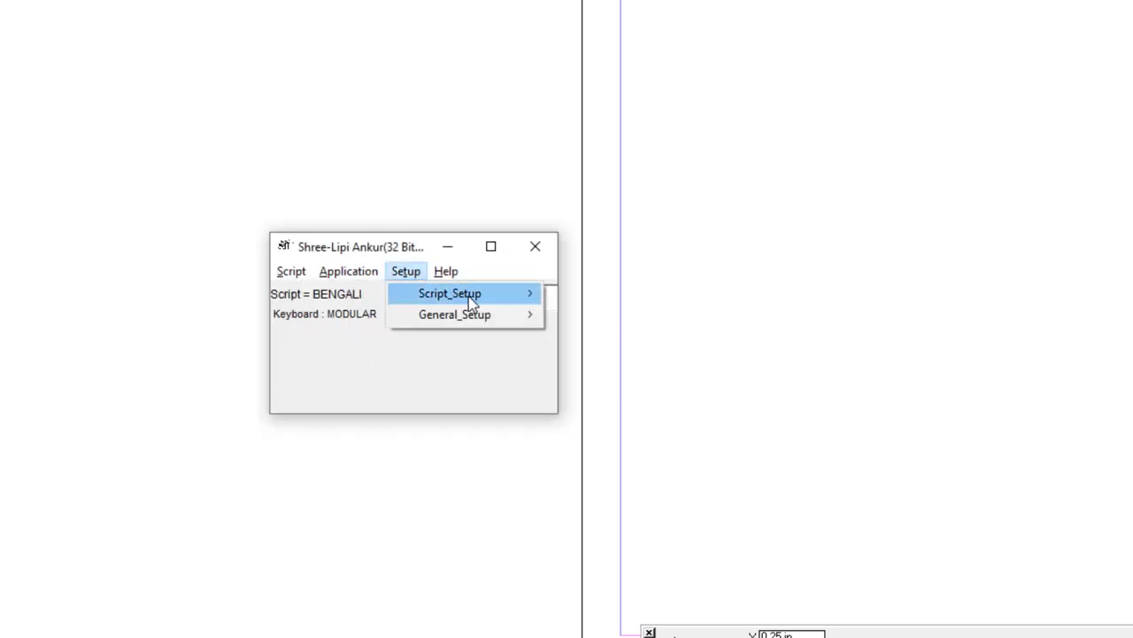
{"action": "mouse_move", "coordinate": [537, 295]}
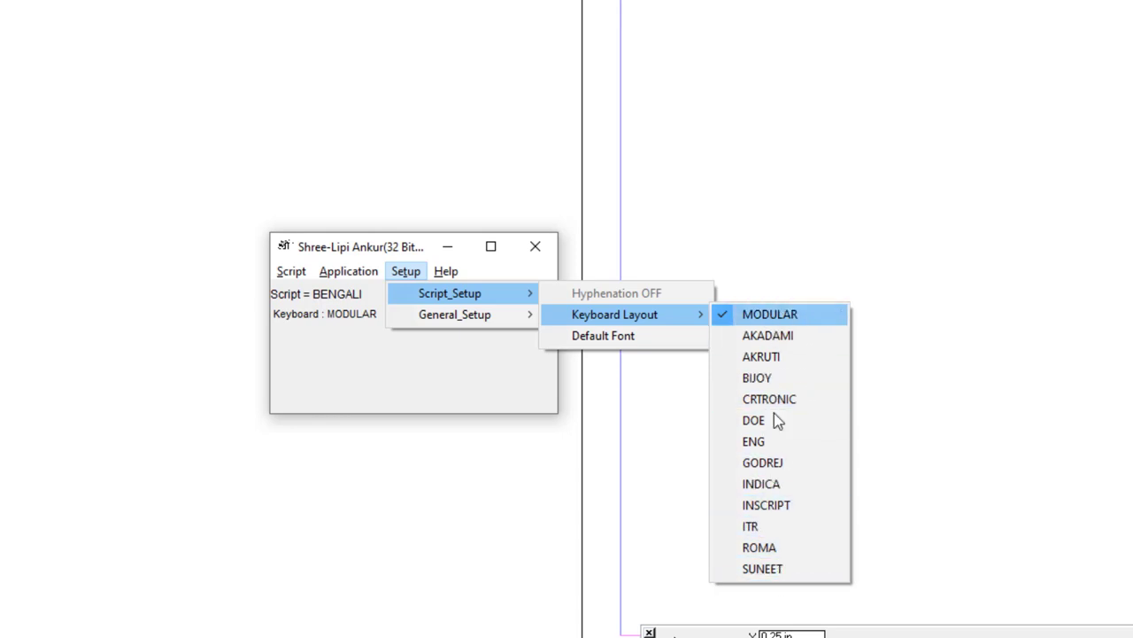
{"action": "left_click", "coordinate": [785, 317]}
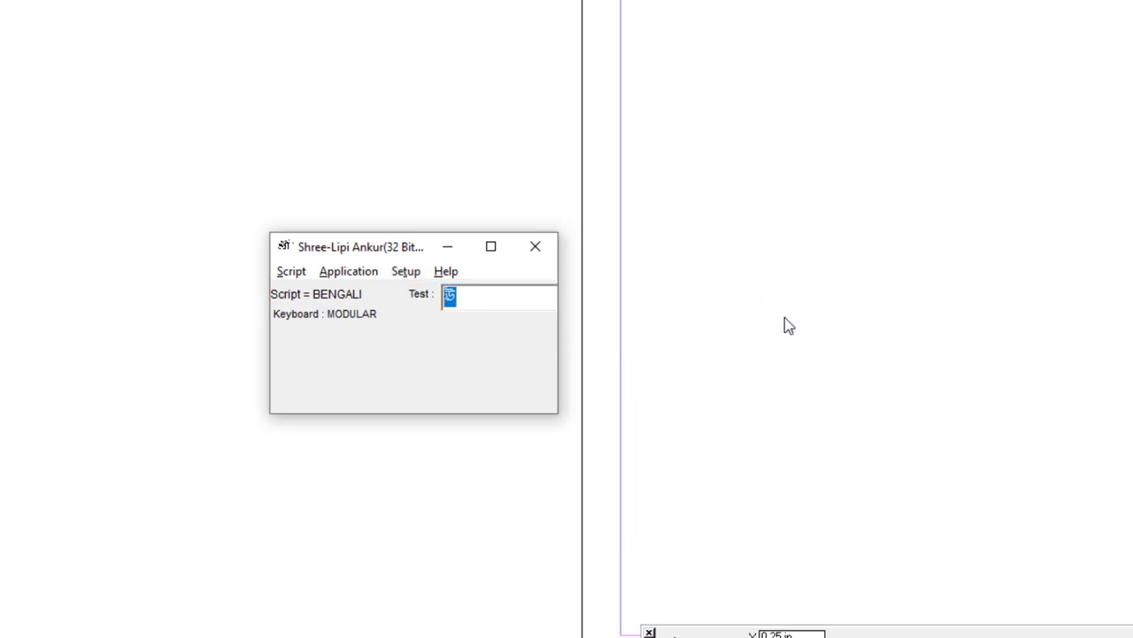
{"action": "left_click_drag", "start_coordinate": [496, 296], "coordinate": [389, 310]}
{"action": "left_click", "coordinate": [447, 247]}
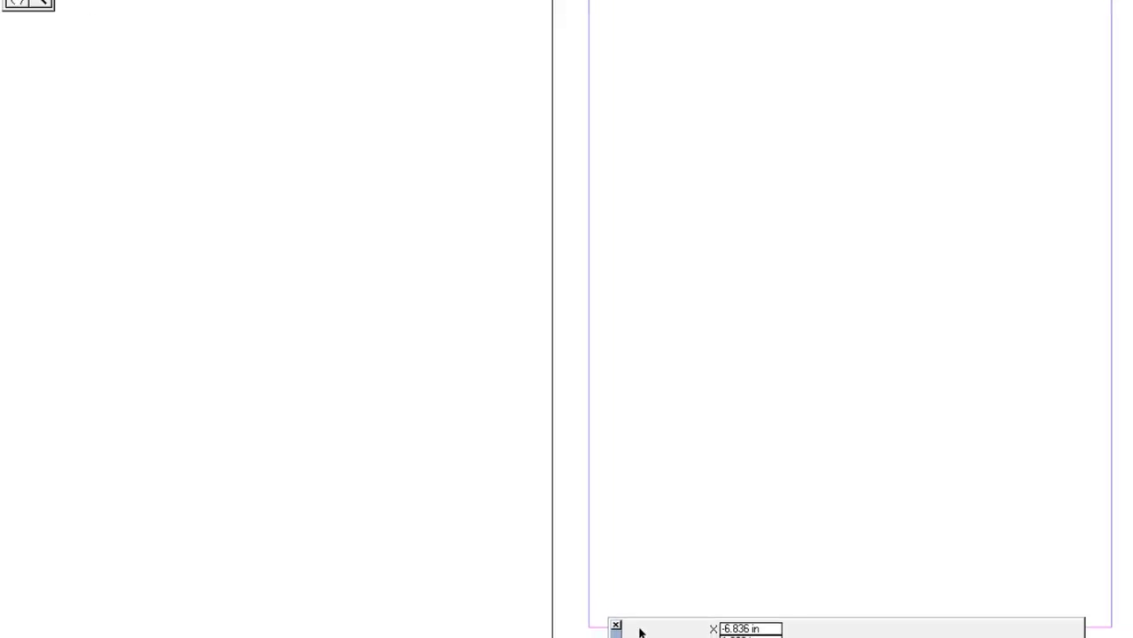
Draw a text block from the page's upper-left margin corner with the Text tool and enter a Bengali test character
{"action": "key", "text": "shift+F4"}
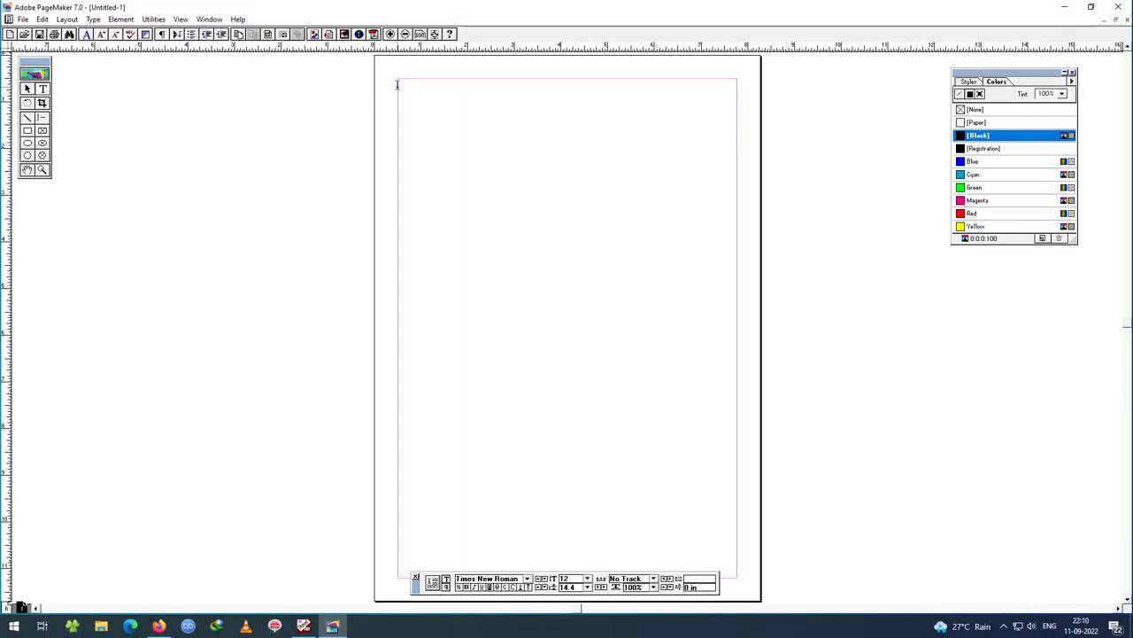
{"action": "left_click_drag", "start_coordinate": [398, 85], "coordinate": [571, 245]}
{"action": "type", "text": "A"}
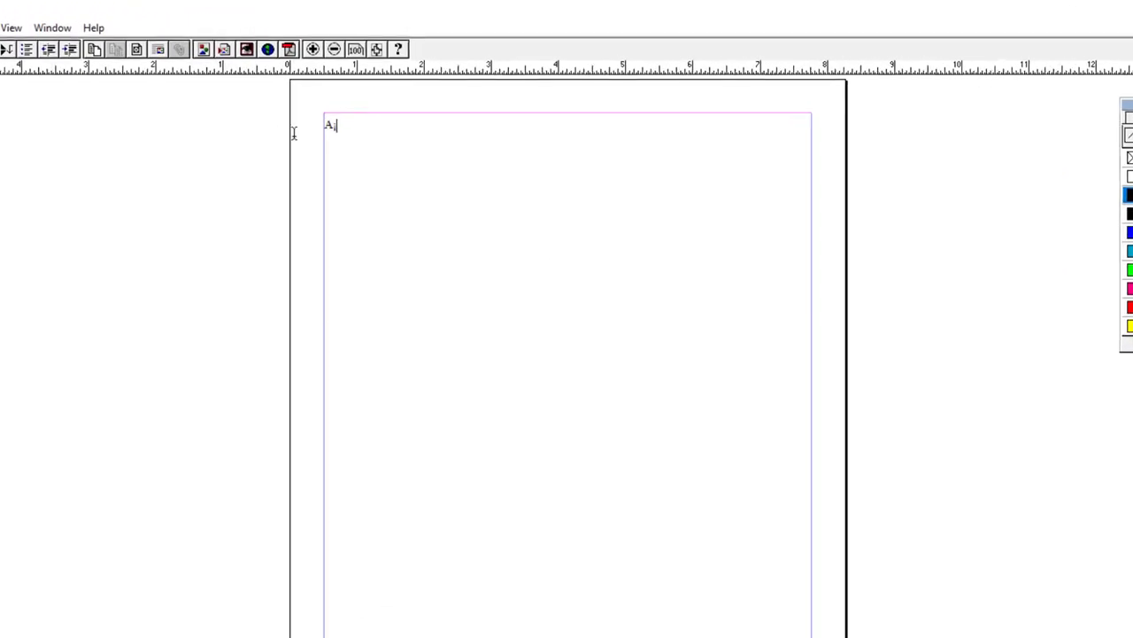
Apply the ANOUBI001 font to the Bengali test character in the text block
{"action": "left_click_drag", "start_coordinate": [303, 130], "coordinate": [313, 159]}
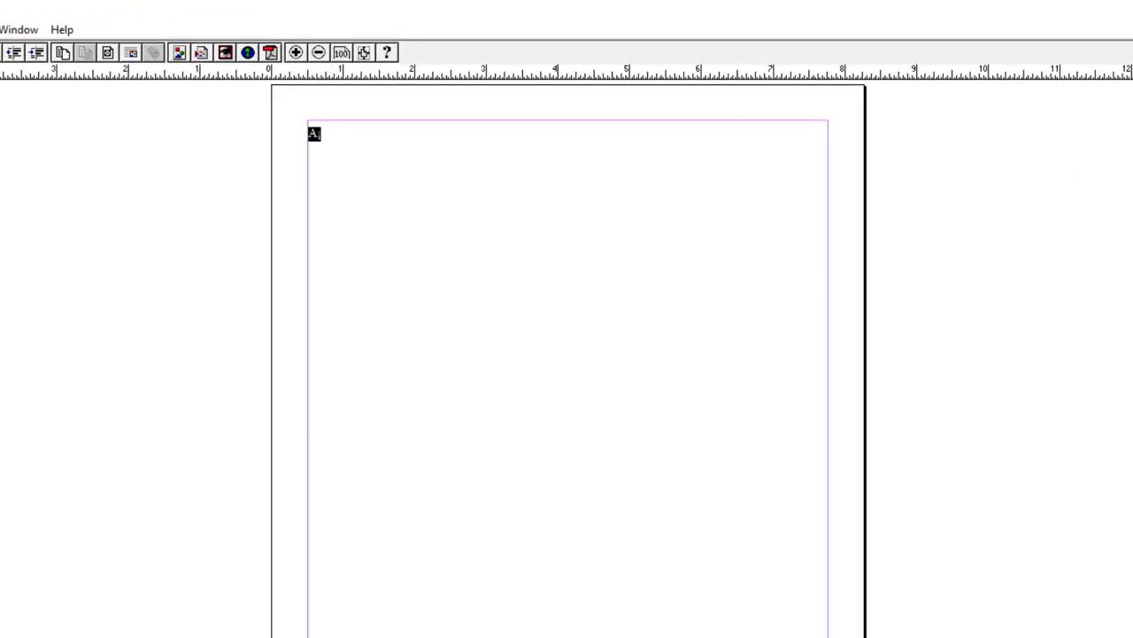
{"action": "left_click", "coordinate": [527, 578]}
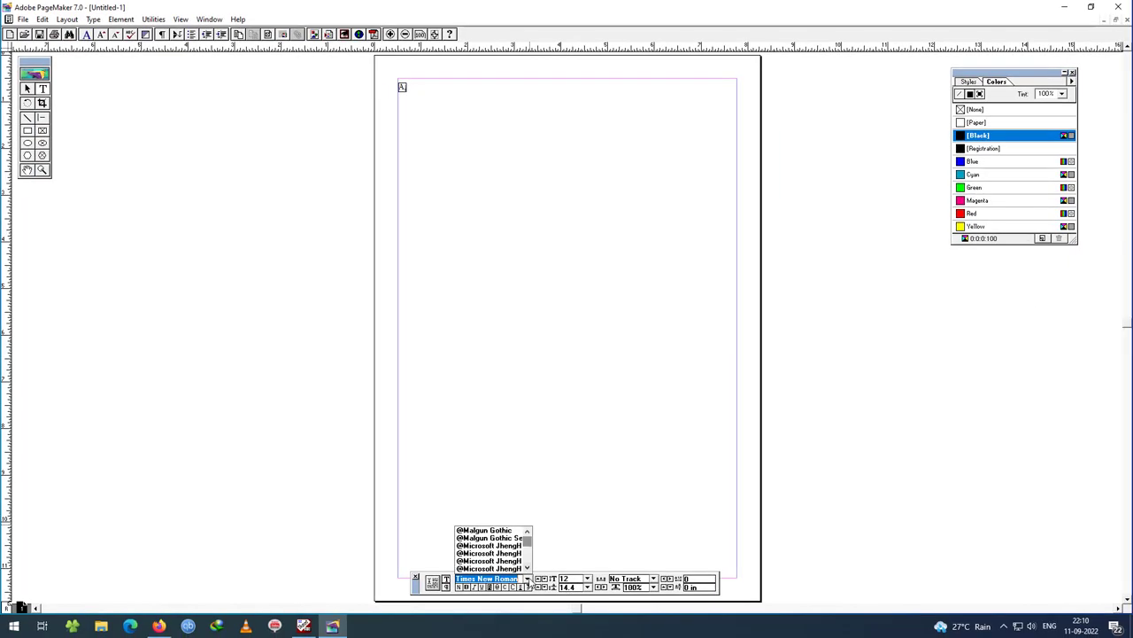
{"action": "left_click", "coordinate": [528, 568]}
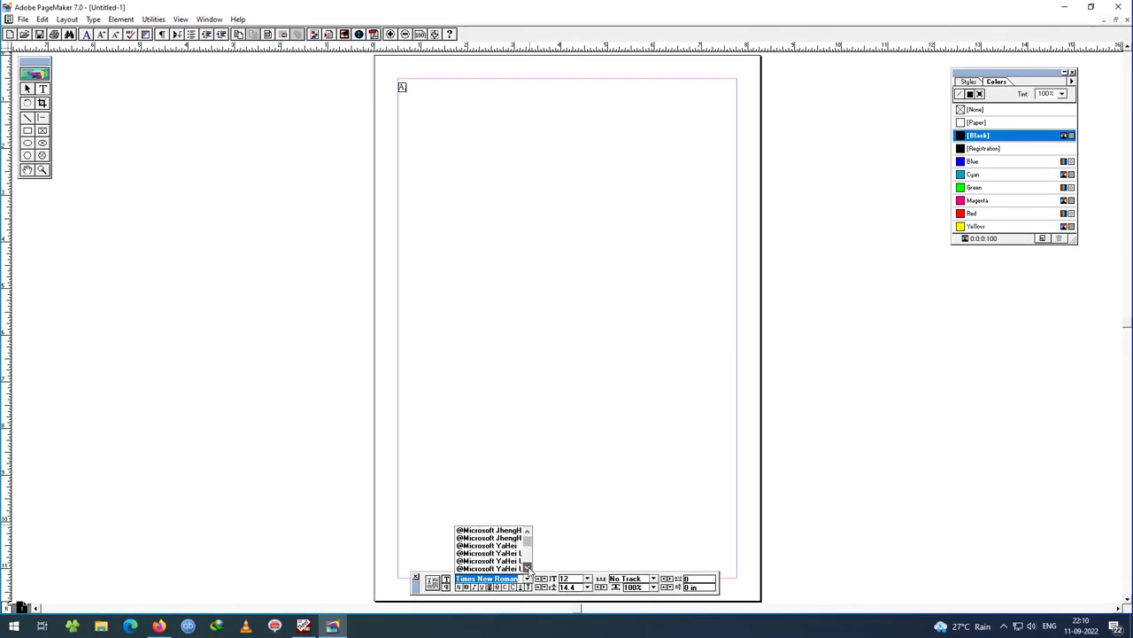
{"action": "left_click", "coordinate": [528, 567]}
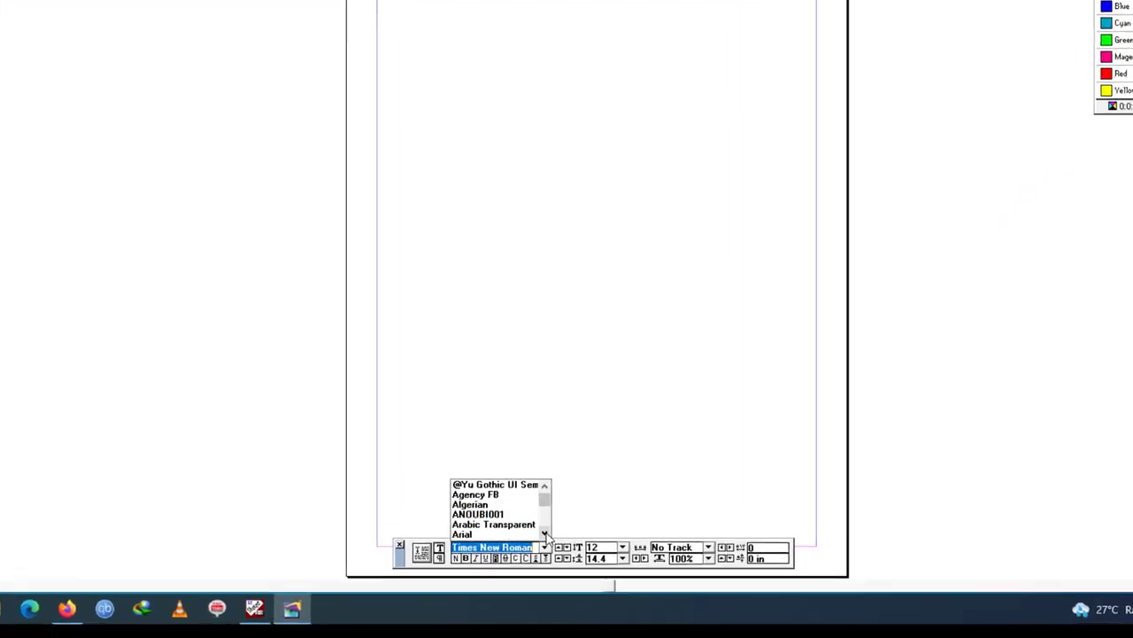
{"action": "left_click", "coordinate": [481, 484]}
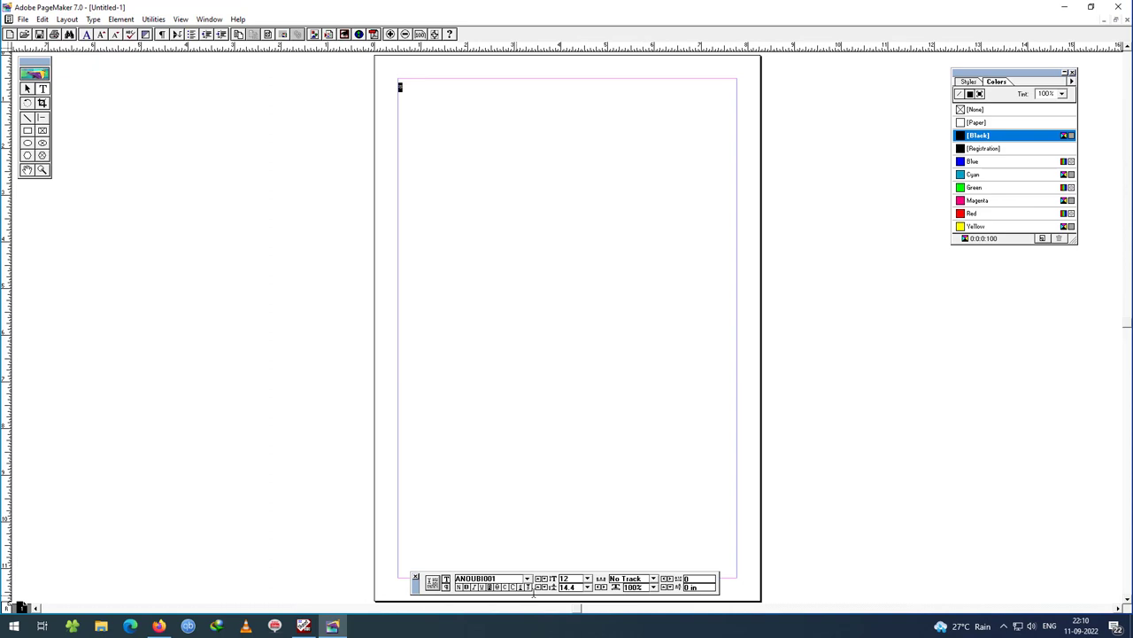
Enlarge the text in the block and enter the heading র্তপন উৎসব
{"action": "key", "text": "ctrl+alt+shift+period"}
{"action": "key", "text": "ctrl+alt+shift+period"}
{"action": "key", "text": "ctrl+alt+shift+period"}
{"action": "key", "text": "ctrl+alt+shift+period"}
{"action": "key", "text": "ctrl+alt+shift+period"}
{"action": "key", "text": "ctrl+alt+shift+period"}
{"action": "key", "text": "ctrl+alt+shift+period"}
{"action": "key", "text": "ctrl+alt+shift+period"}
{"action": "key", "text": "ctrl+alt+shift+period"}
{"action": "key", "text": "Right"}
{"action": "type", "text": "cb gs\\nv"}
Below the heading, add the line শ্রীযুক্ত । যুক্তা with the text size reduced to 18 pt
{"action": "key", "text": "Return"}
{"action": "key", "text": "shift+Home"}
{"action": "key", "text": "ctrl+alt+shift+less"}
{"action": "key", "text": "ctrl+alt+shift+less"}
{"action": "key", "text": "ctrl+alt+shift+less"}
{"action": "key", "text": "ctrl+alt+shift+less"}
{"action": "key", "text": "ctrl+alt+shift+less"}
{"action": "key", "text": "ctrl+alt+shift+less"}
{"action": "left_click", "coordinate": [422, 114]}
{"action": "key", "text": "ctrl+1"}
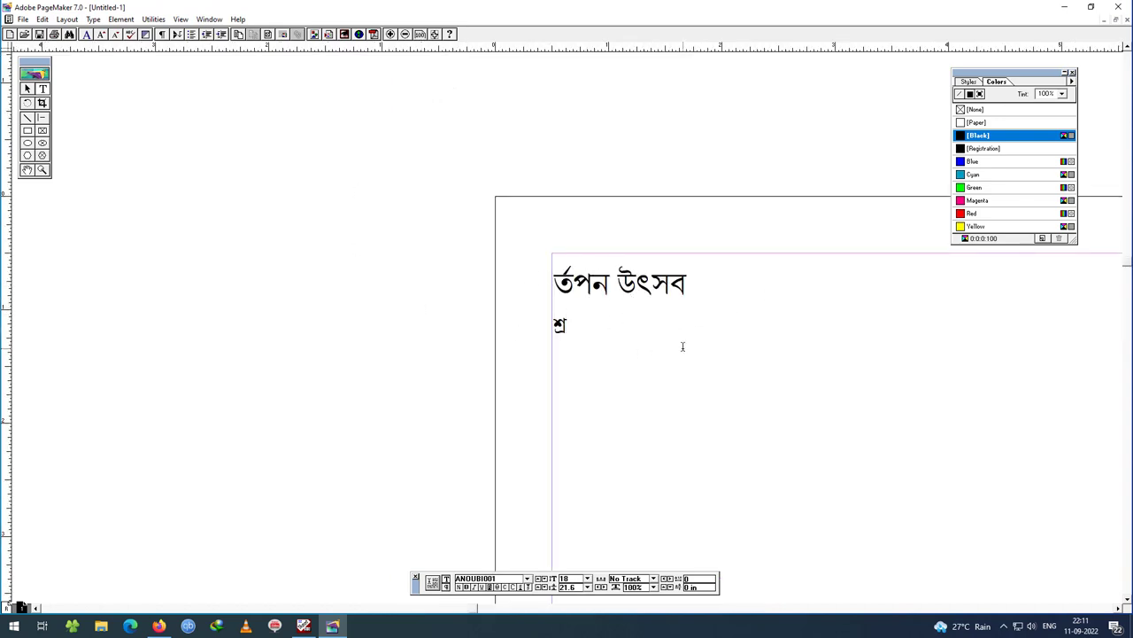
{"action": "left_click_drag", "start_coordinate": [817, 390], "coordinate": [659, 367]}
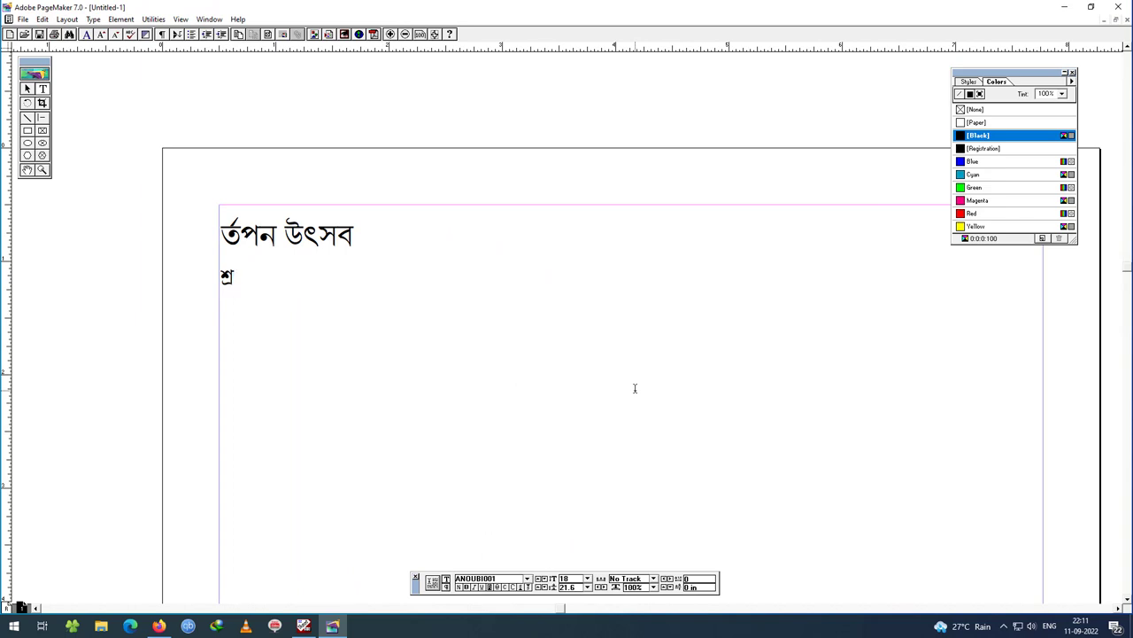
{"action": "type", "text": "ীযুক্ত । যুক্ত"}
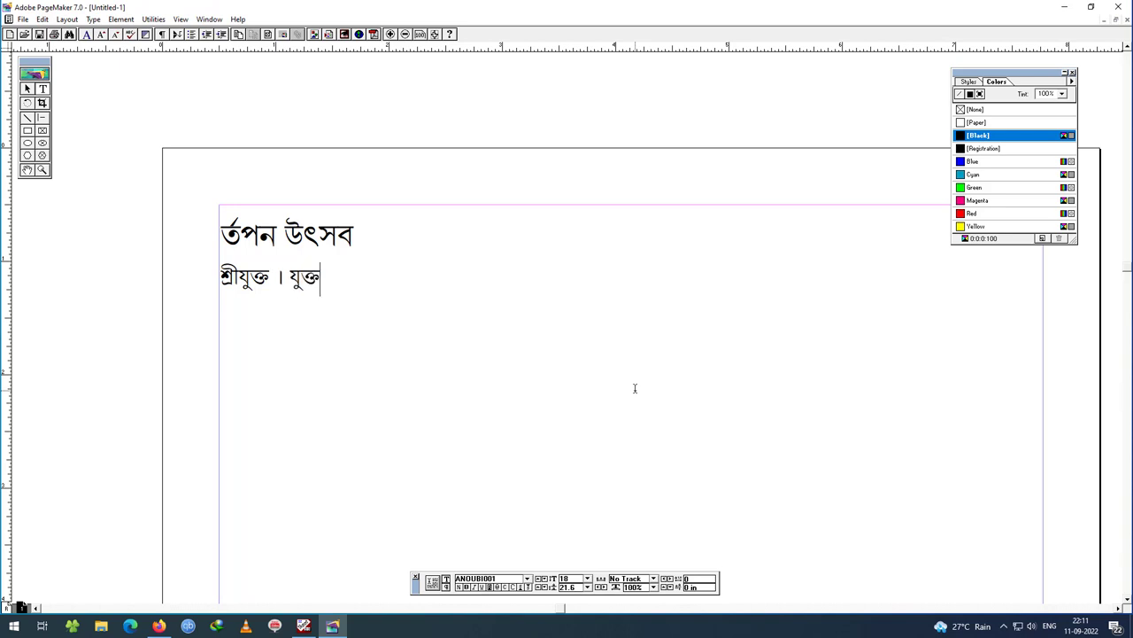
{"action": "type", "text": "া"}
Add two separate lines: সাং দা and লৈবগী মফমদা নোল্লুক্না নিংশিংজরি ।।
{"action": "key", "text": "Return"}
{"action": "type", "text": "সাং দা"}
{"action": "key", "text": "Return"}
{"action": "type", "text": "লৈব"}
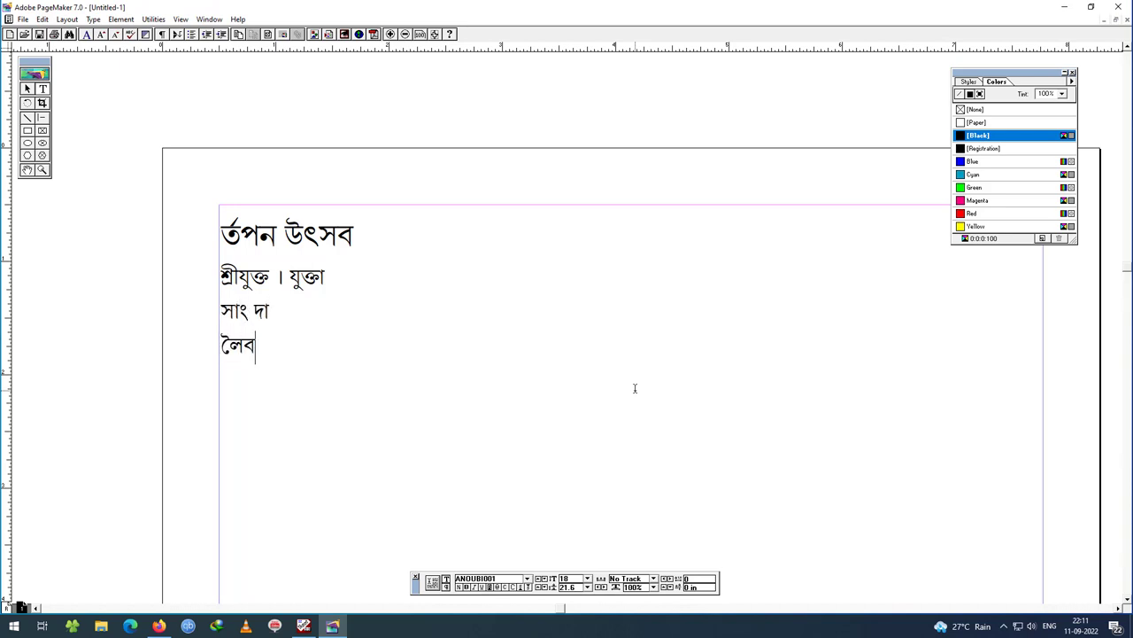
{"action": "type", "text": "গী মফমদা "}
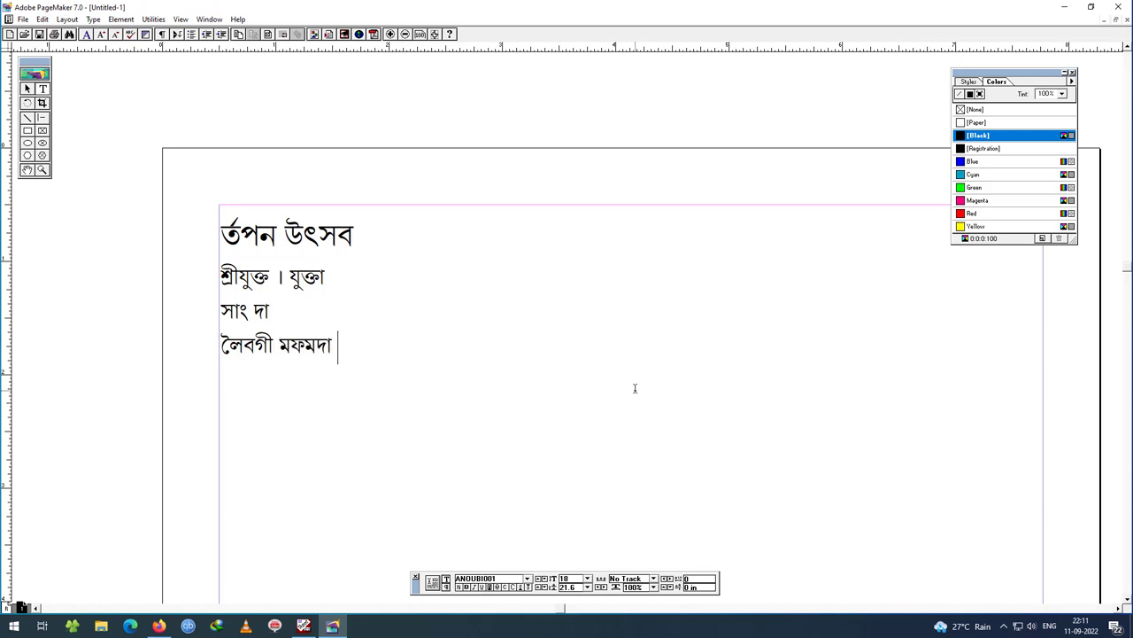
{"action": "type", "text": "নো"}
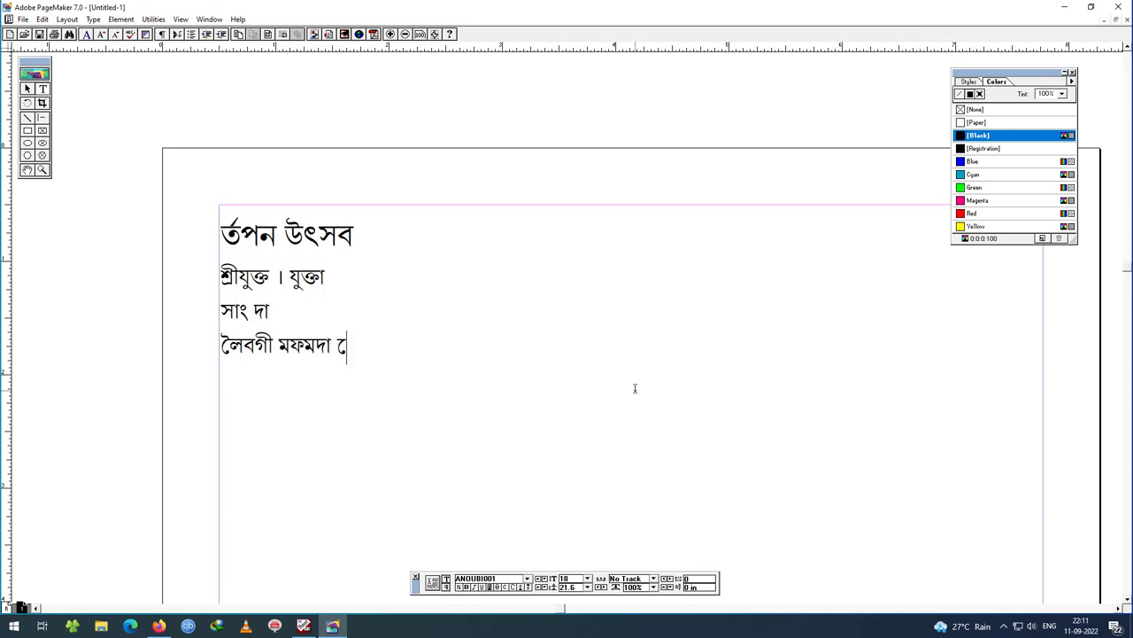
{"action": "type", "text": "ল্লুক্কা "}
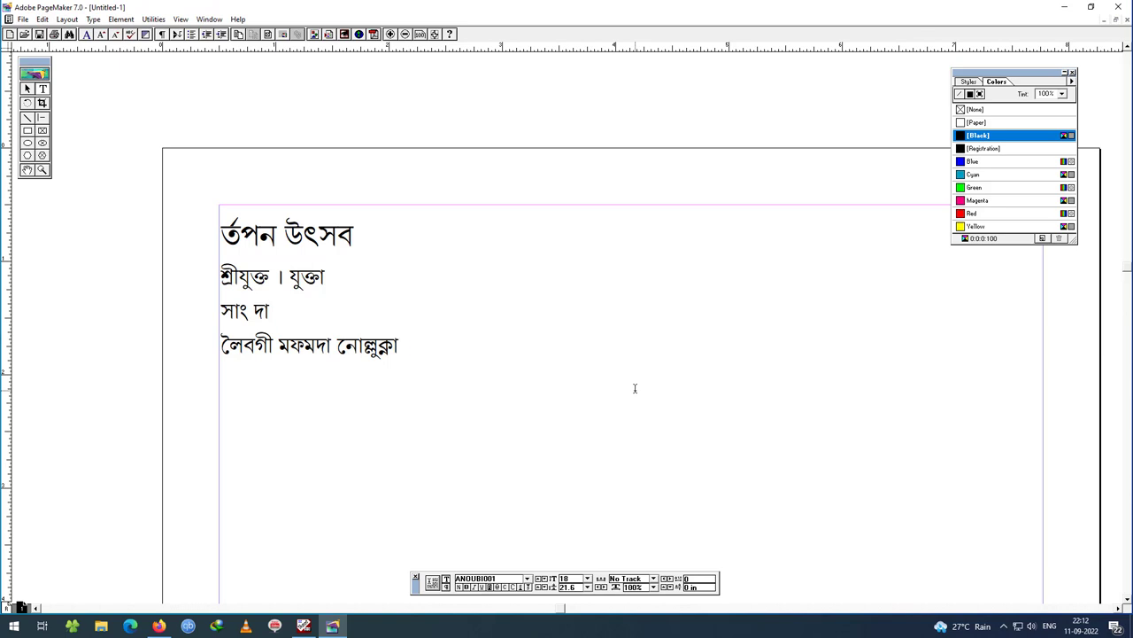
{"action": "type", "text": "নিংশি"}
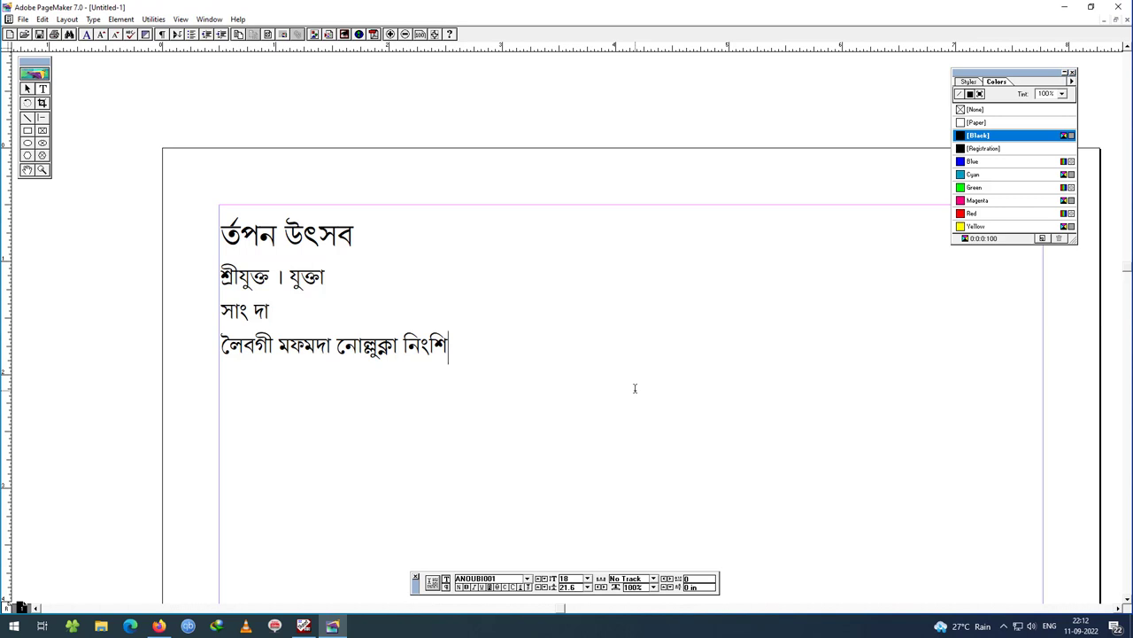
{"action": "type", "text": "ংজরি ।।"}
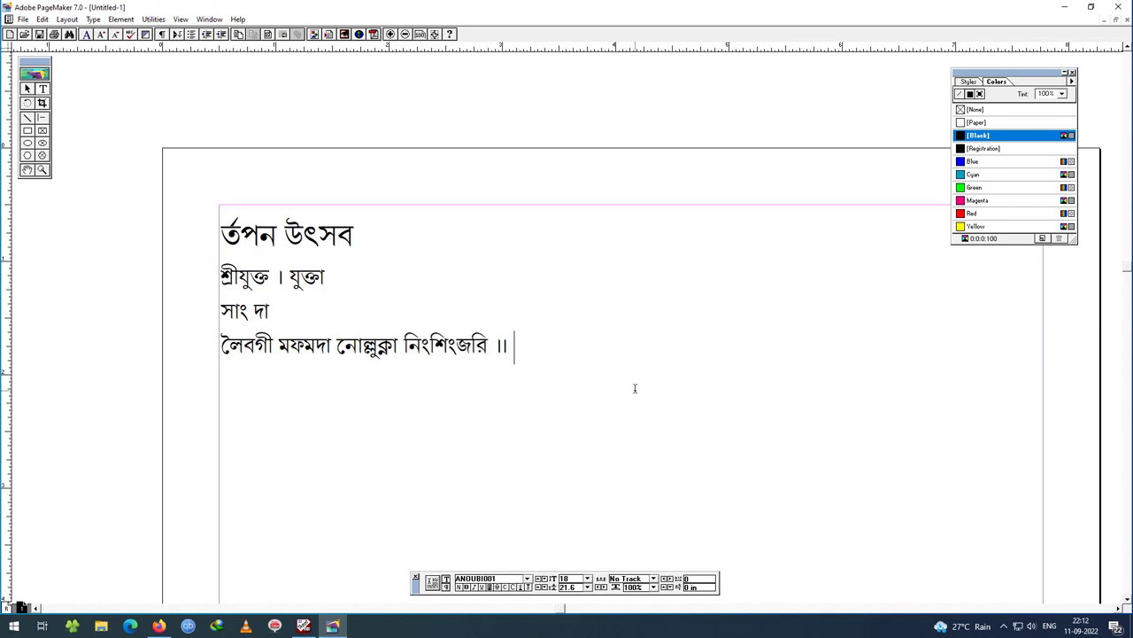
Start a new paragraph with লাক্লিবা তাং ১৮।০৯।২০২২ ইং, লাংবনগী ২৩নি পানবা নোংমাইজিং নুমিত্তা লৈখি
{"action": "key", "text": "Return"}
{"action": "type", "text": "লাক্কিবা "}
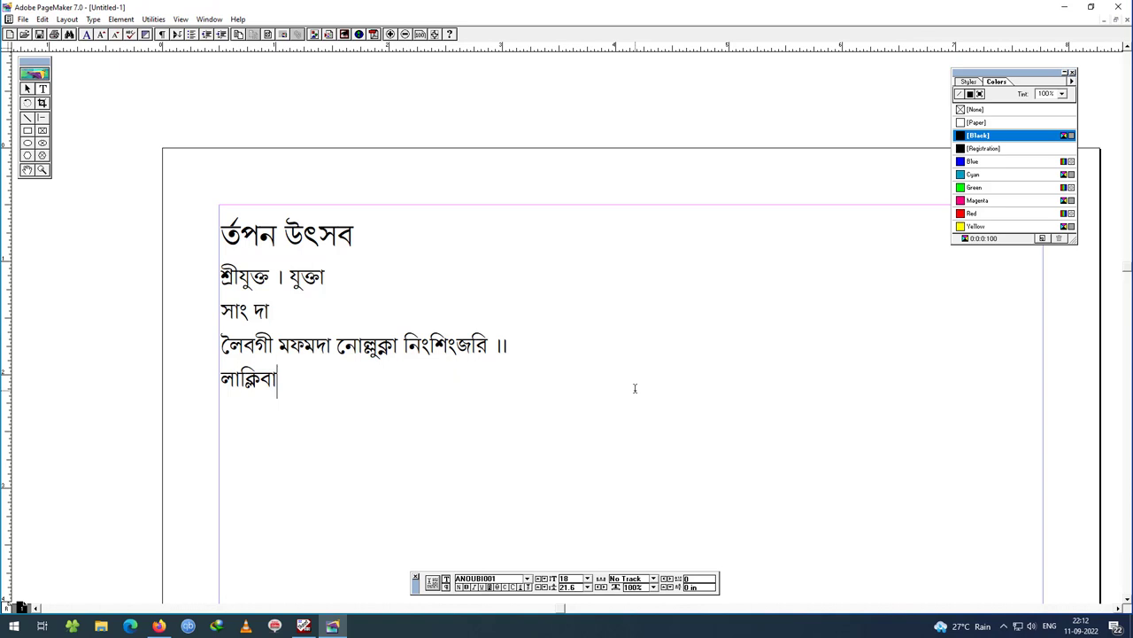
{"action": "type", "text": "তাং ১৮।০"}
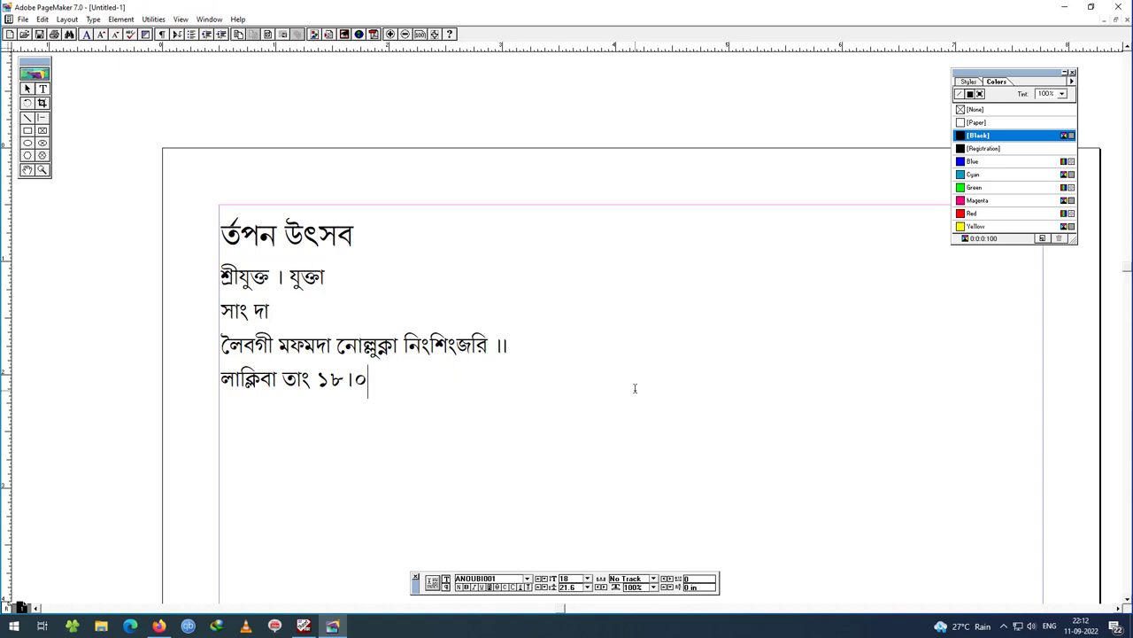
{"action": "type", "text": "৯।২০২২ ইং, "}
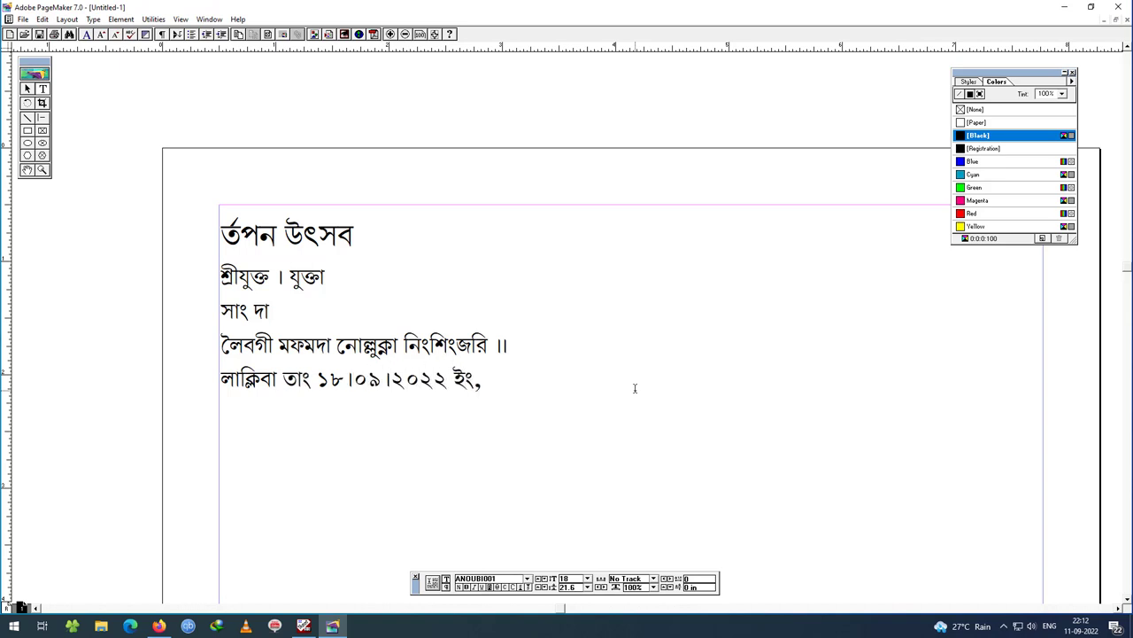
{"action": "type", "text": "লা"}
{"action": "type", "text": "ং"}
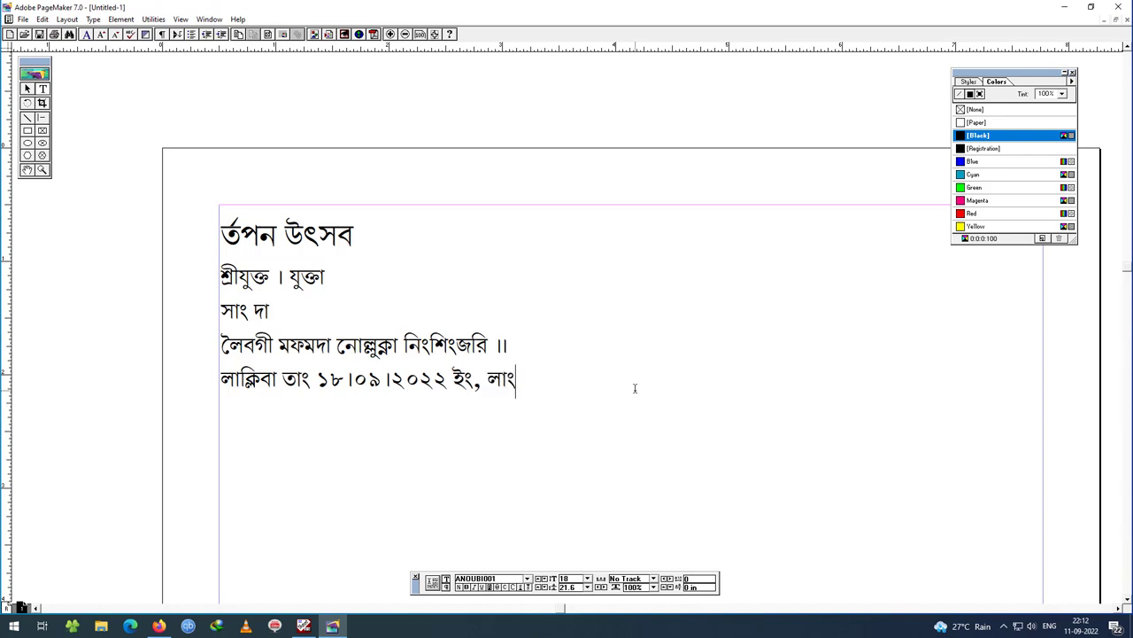
{"action": "type", "text": "বনগী ২৩নি পানবা নোংমাইজিং নুমিত্তা লৌখি"}
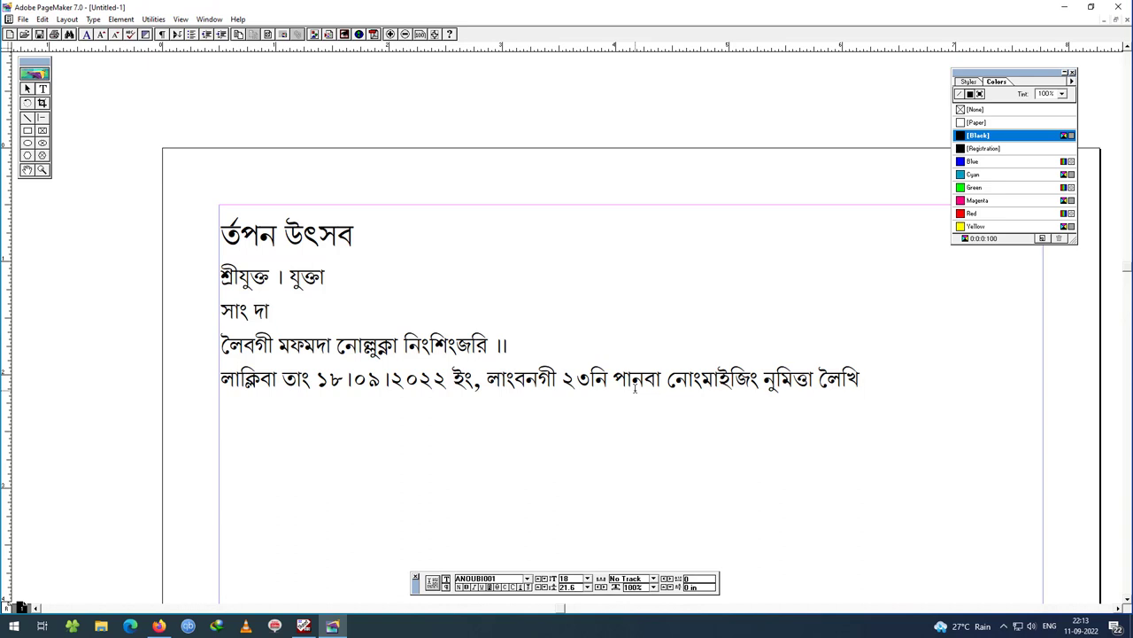
Continue directly after লৈখি with দ্রবা থৱাইশিংগী র্তপন উৎসব থোক্লে । নুমিৎ অসিদা ঙমজবা বস্তু খরদং শ্রী শ্রী মহাপ্রভুগী মফমদা কৎচগদৌরি ।।
{"action": "type", "text": "দ্রবা থৱাইশিংগী র্তপন উৎসব"}
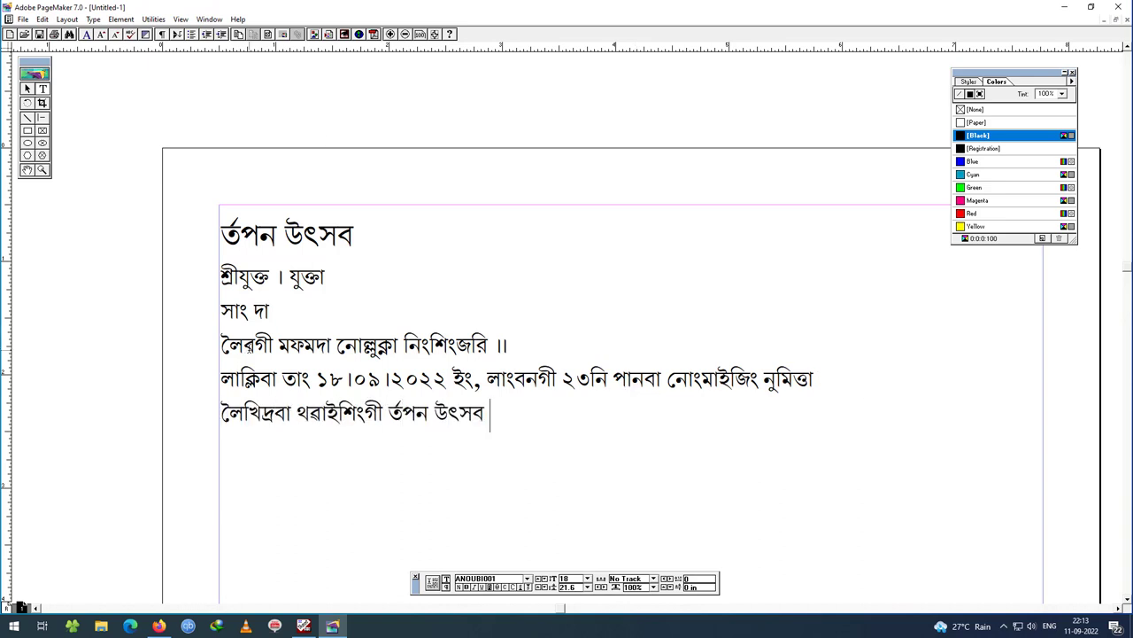
{"action": "type", "text": " থোক্লে । নুমিং অসিদা ঙমজবা"}
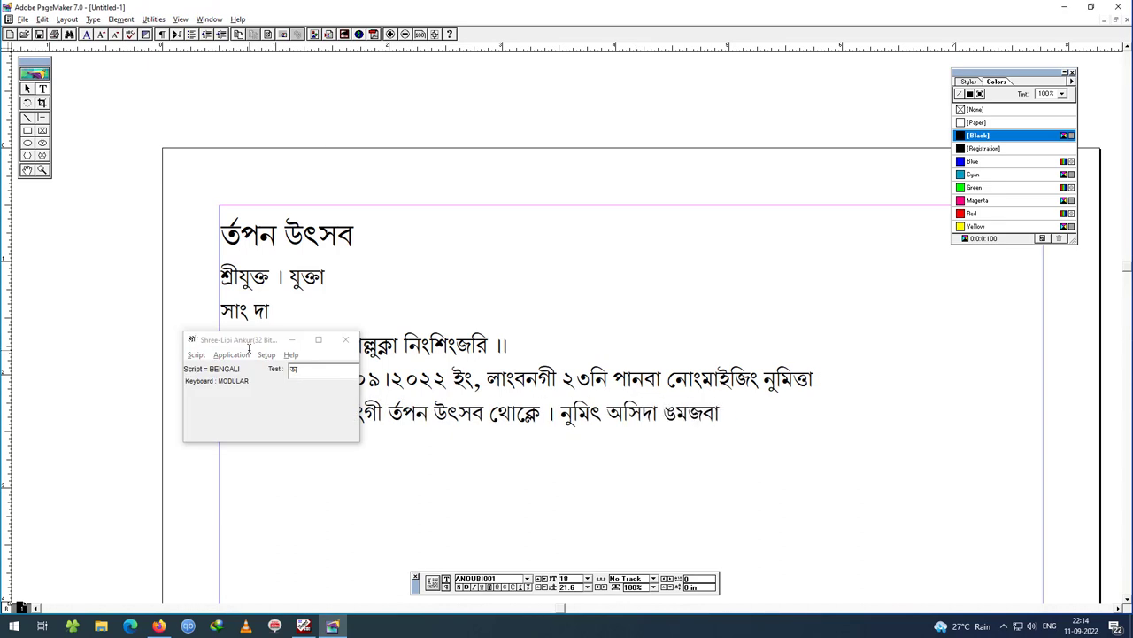
{"action": "type", "text": " বস্তু খরদং শ্রী শ্রী মহাপ্রভুগী মফমদা কৎচগদৌরি ।।"}
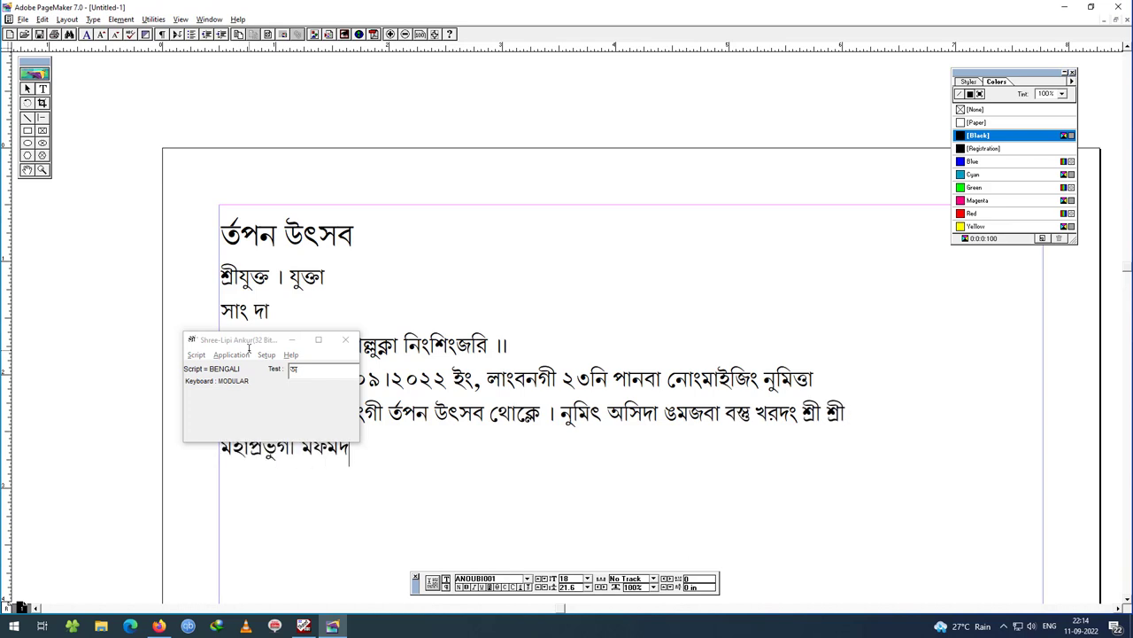
Start another paragraph with উপলক্ষ অসিদা ব্রাহ্মণ- বৈষ্ণব, অহল- লমন অমদি মরুপ- মপাং পুম্নমক্না মতম চানা
{"action": "key", "text": "Return"}
{"action": "type", "text": "উপলক্ষ"}
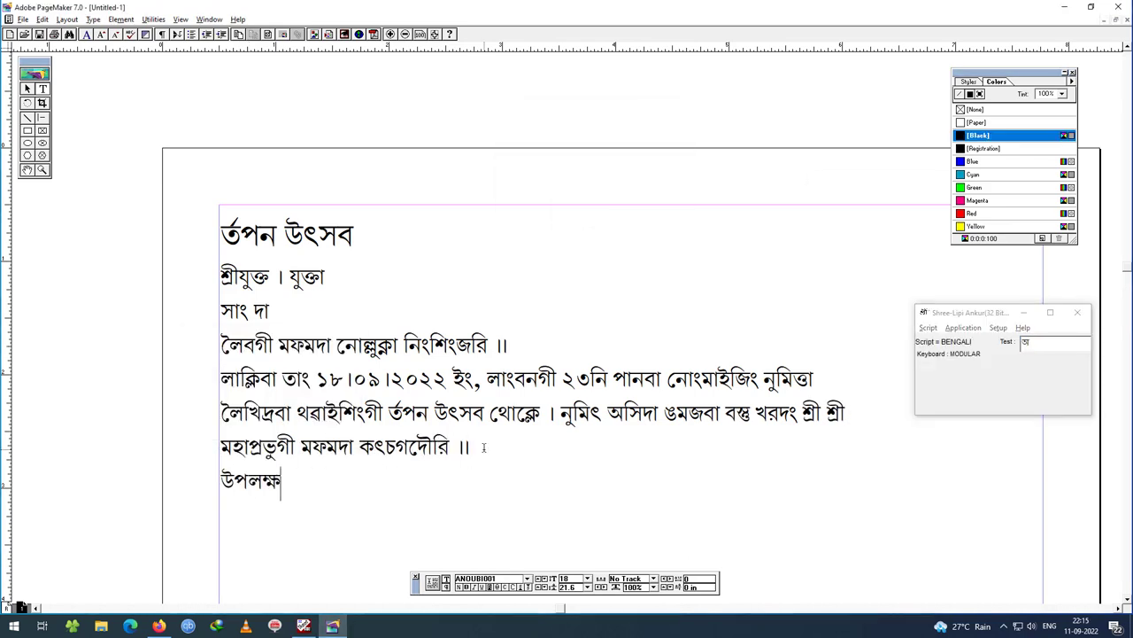
{"action": "type", "text": " অসিদা ব্রাহ্মণ- বৈষ্ণব, অ"}
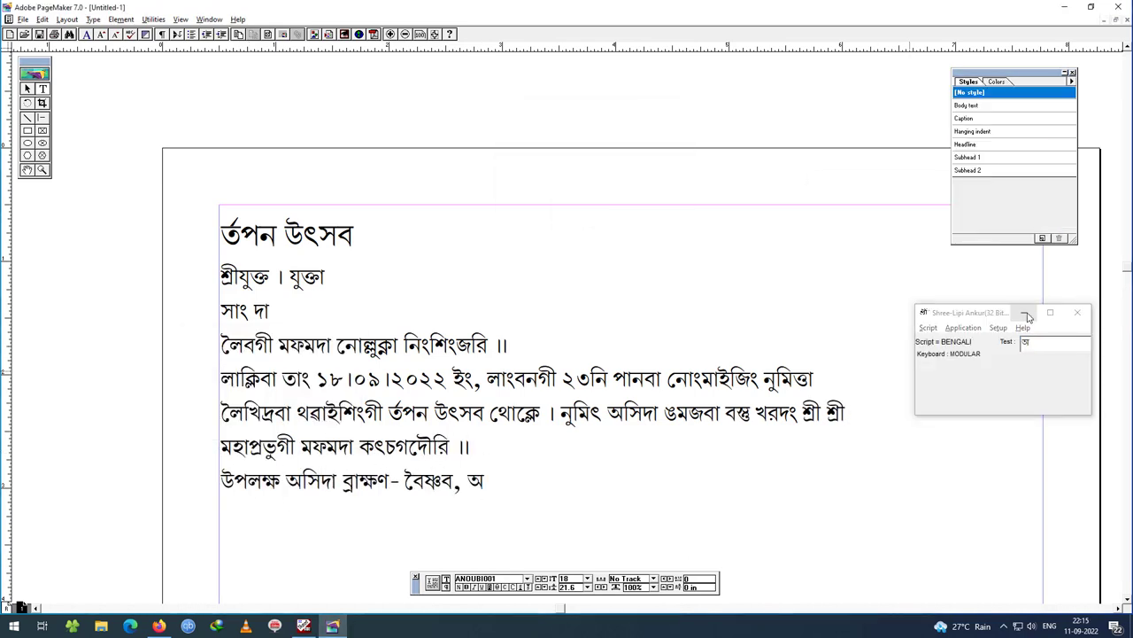
{"action": "type", "text": "হল- লমন অমদি মরুপ- মপাং পুন্নমক্লা মতম চানা"}
Complete the paragraph with লেংবিরক্তুনা লুক কৎপা অমদি প্রসাদি ফংবিরনবা পত্রনা নিমন্ত্রণ কৎচরি । পত্রনা নিমন্ত্রণ কৎচবগী অপরাধ খিবিক ঙাকপীগনি ।। and a line break
{"action": "key", "text": "Return"}
{"action": "type", "text": "লেংবিরক্তুনা লুক কৎপা অমদি ফম্প"}
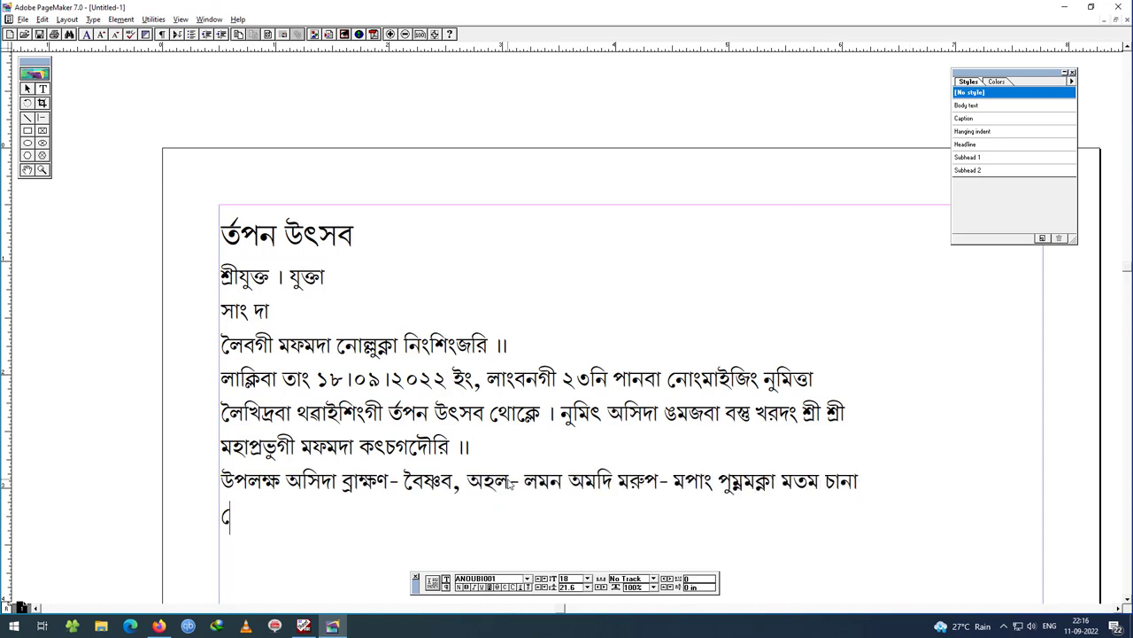
{"action": "type", "text": "সাদি"}
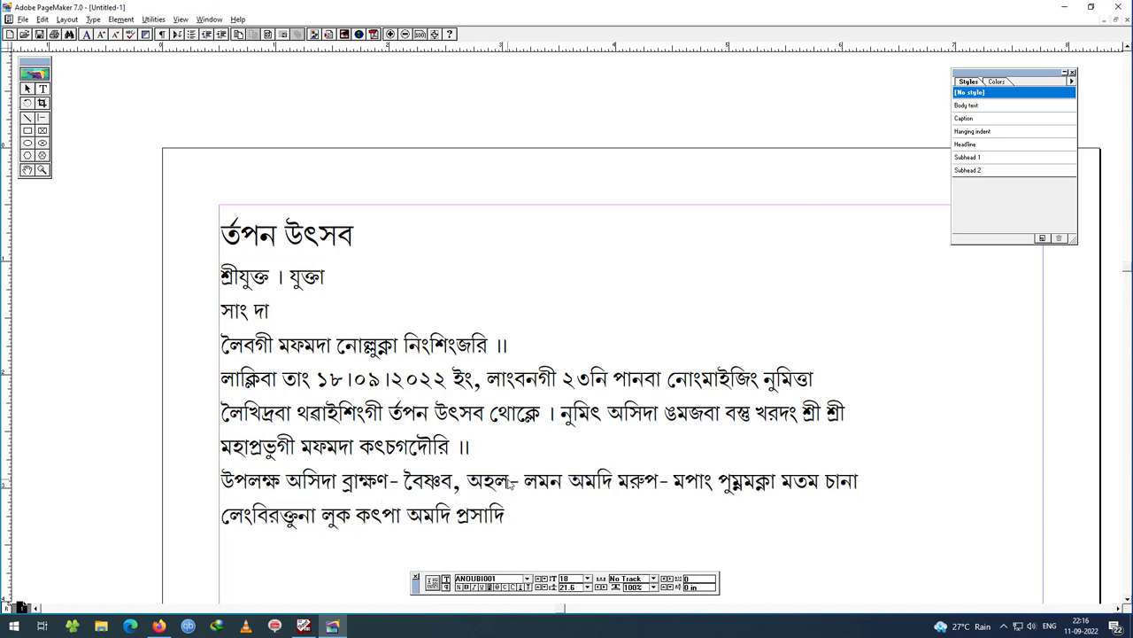
{"action": "type", "text": " ফংবিরনবা পত্রনা নিমন্ত্রণ কৎচরি ।"}
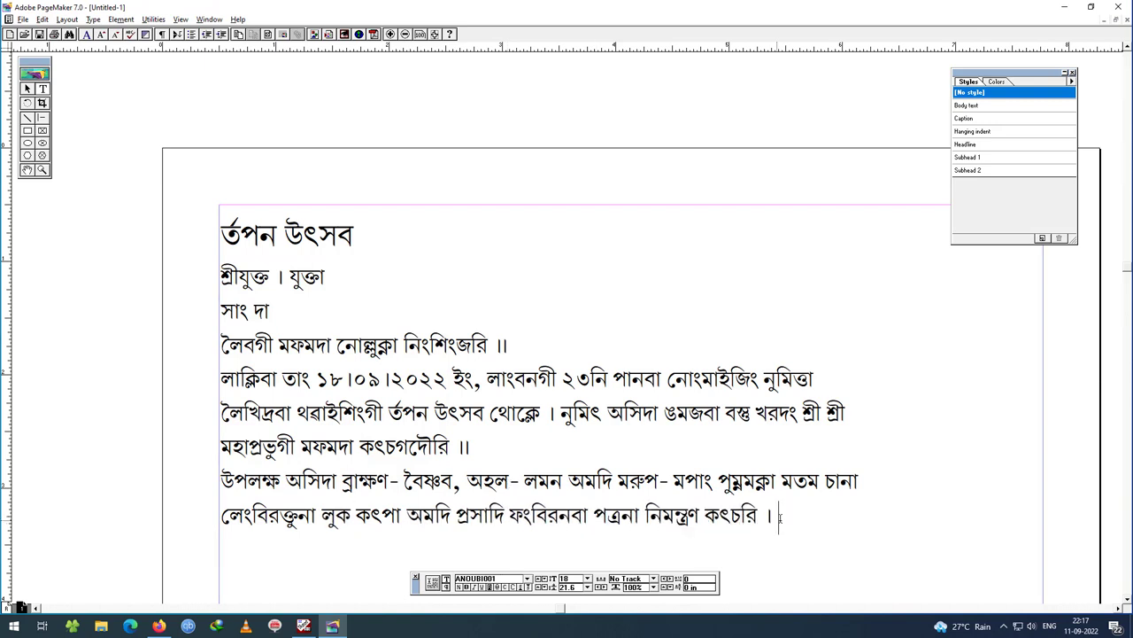
{"action": "type", "text": " পত্রনা নিমন্ত্রণ কৎচবগী অপরাধ খিবিক ঙাকপীগনি ।।"}
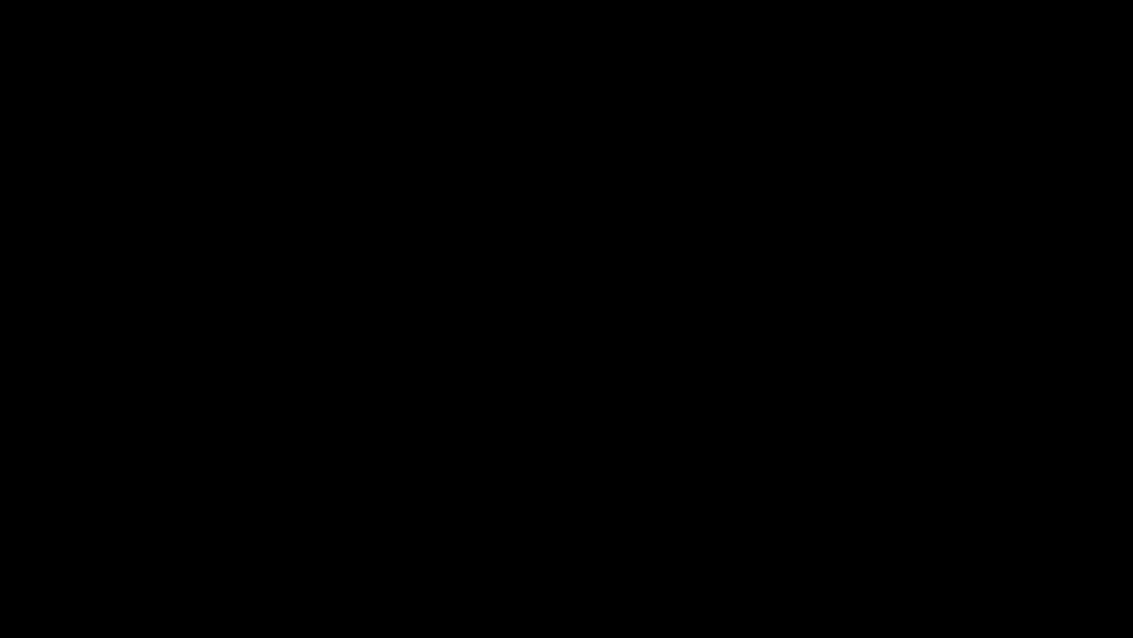
{"action": "key", "text": "Return"}
Widen the text block to the page's right margin, about 7.25 in wide, and move it up to the top margin
{"action": "key", "text": "ctrl+minus"}
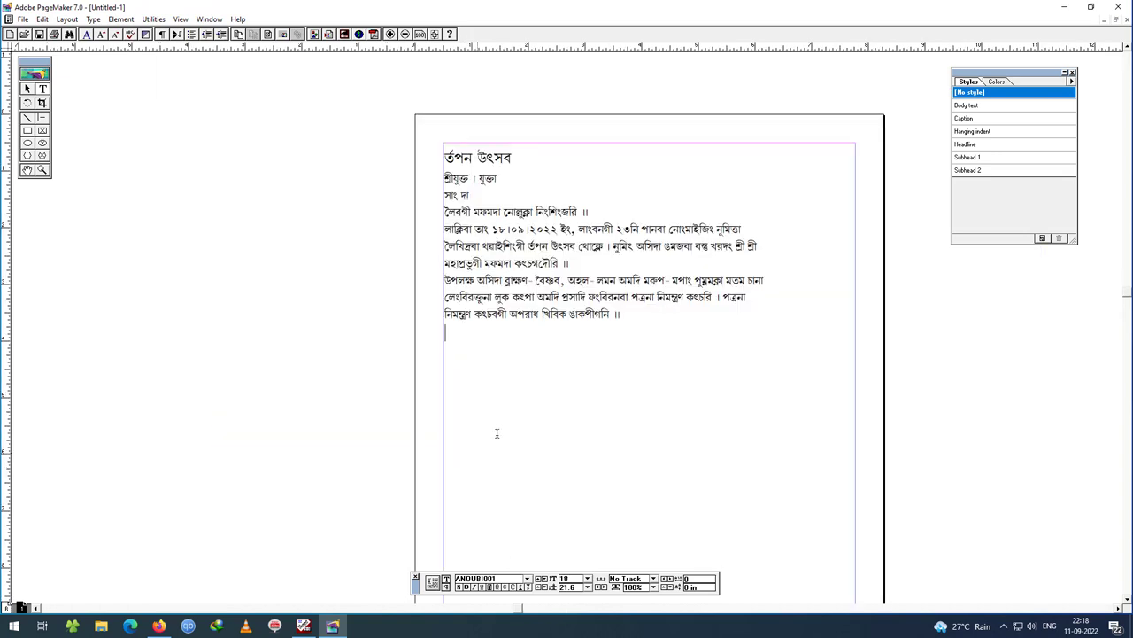
{"action": "key", "text": "Escape"}
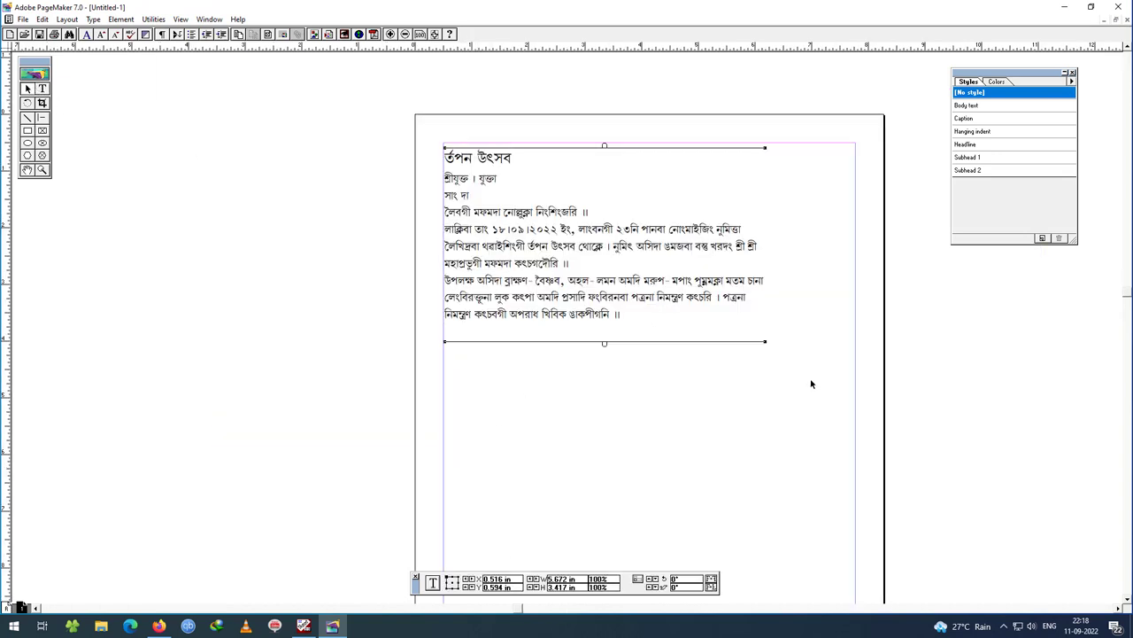
{"action": "left_click_drag", "start_coordinate": [768, 345], "coordinate": [855, 324]}
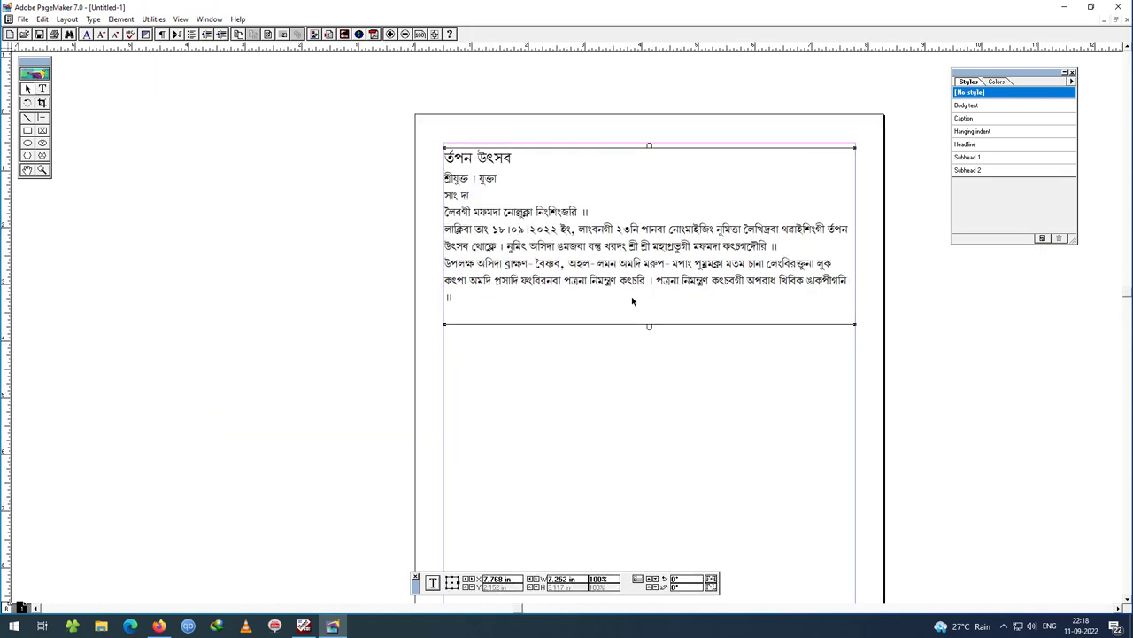
{"action": "left_click_drag", "start_coordinate": [488, 148], "coordinate": [486, 143]}
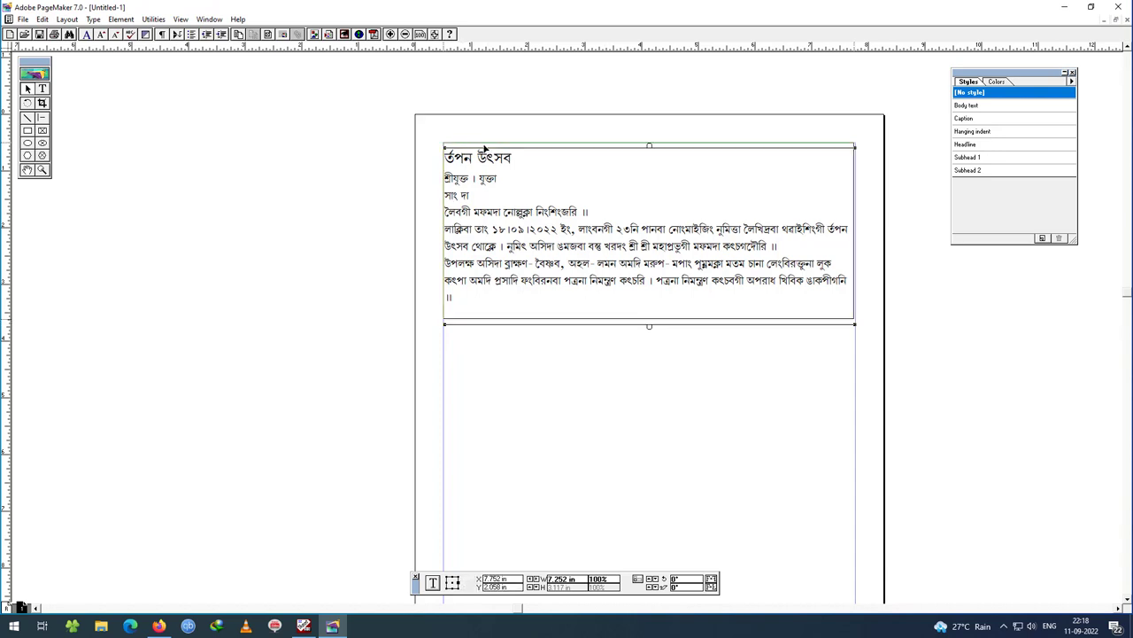
Enlarge the heading র্তপন উৎসব to 28 pt and center it
{"action": "left_click", "coordinate": [42, 88]}
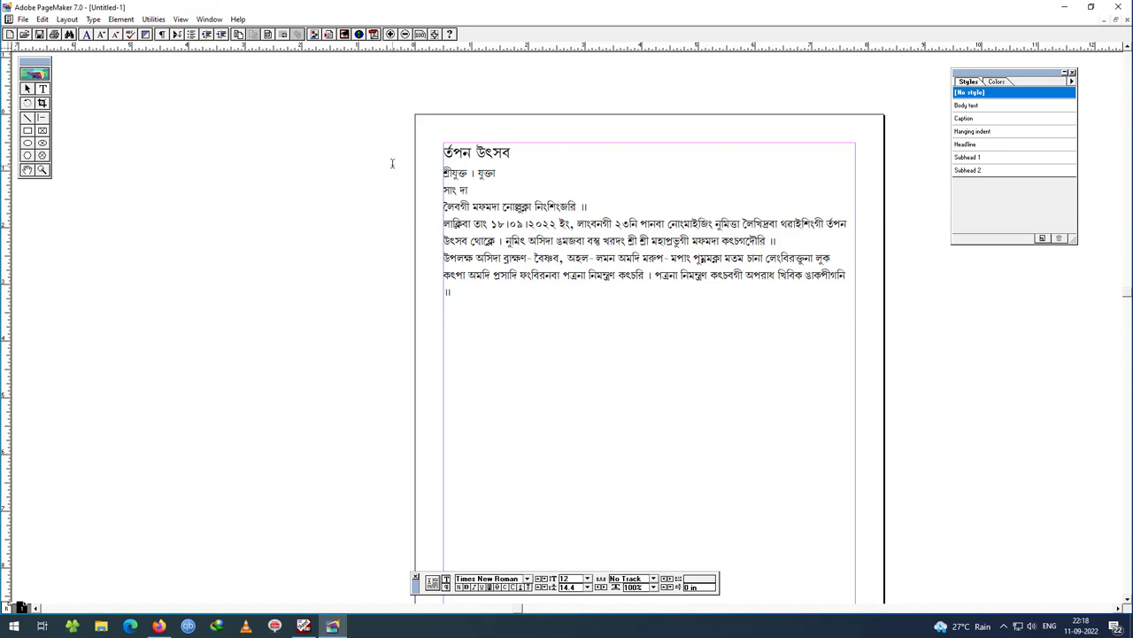
{"action": "left_click_drag", "start_coordinate": [443, 152], "coordinate": [606, 143]}
{"action": "key", "text": "ctrl+shift+period"}
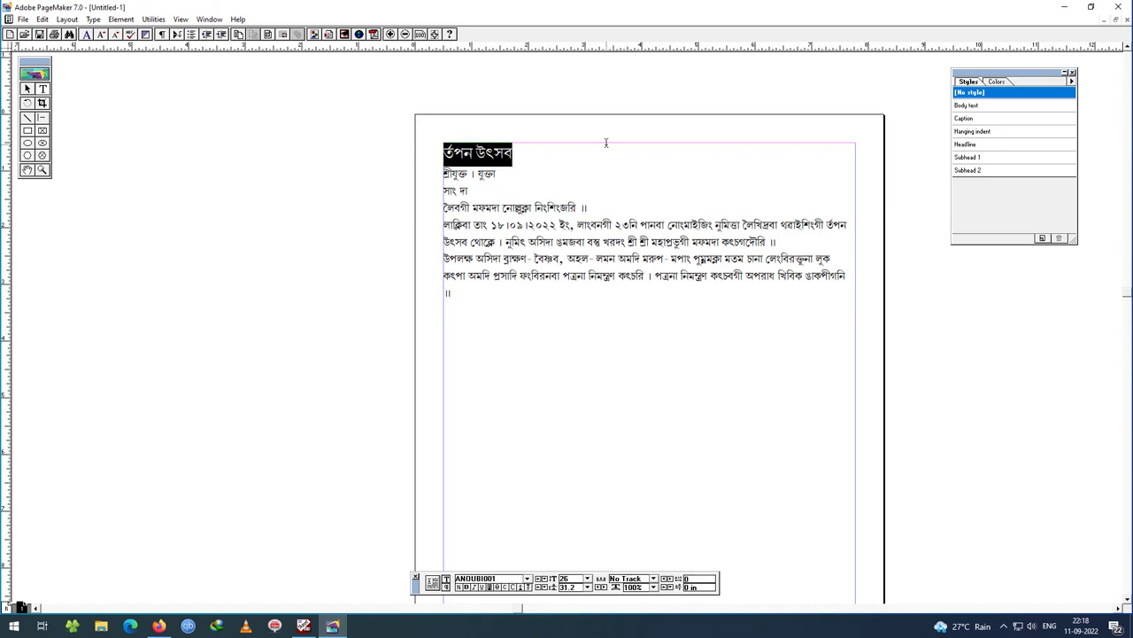
{"action": "key", "text": "ctrl+shift+period"}
{"action": "key", "text": "ctrl+shift+c"}
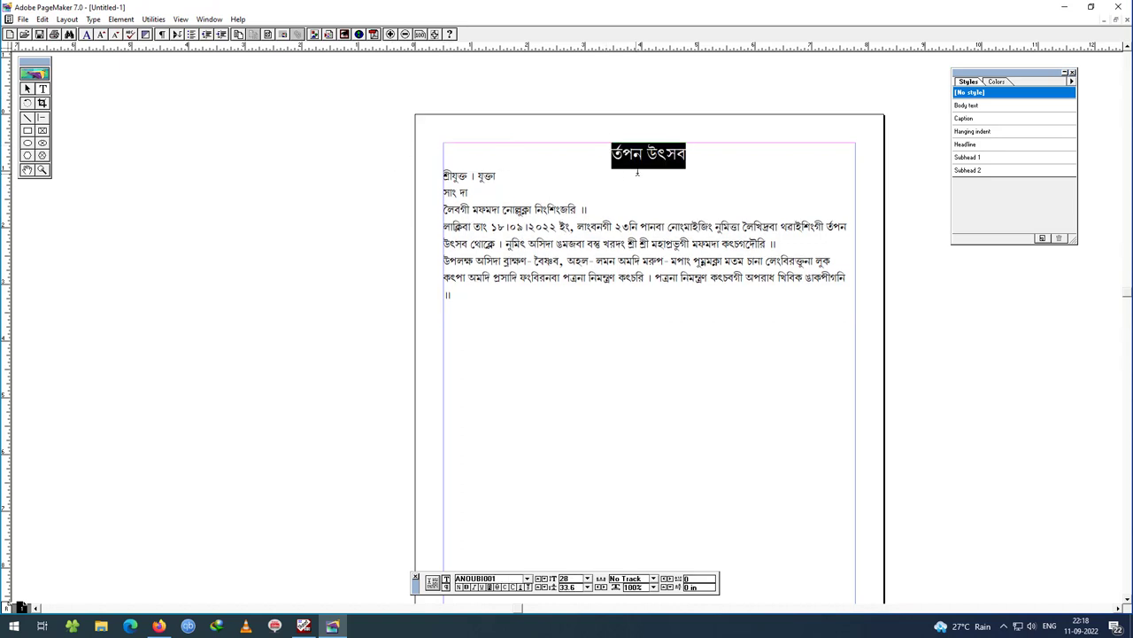
Center the line beginning লৈবগী মফমদা and make it italic
{"action": "left_click", "coordinate": [492, 179]}
{"action": "left_click_drag", "start_coordinate": [445, 210], "coordinate": [469, 192]}
{"action": "left_click", "coordinate": [591, 208]}
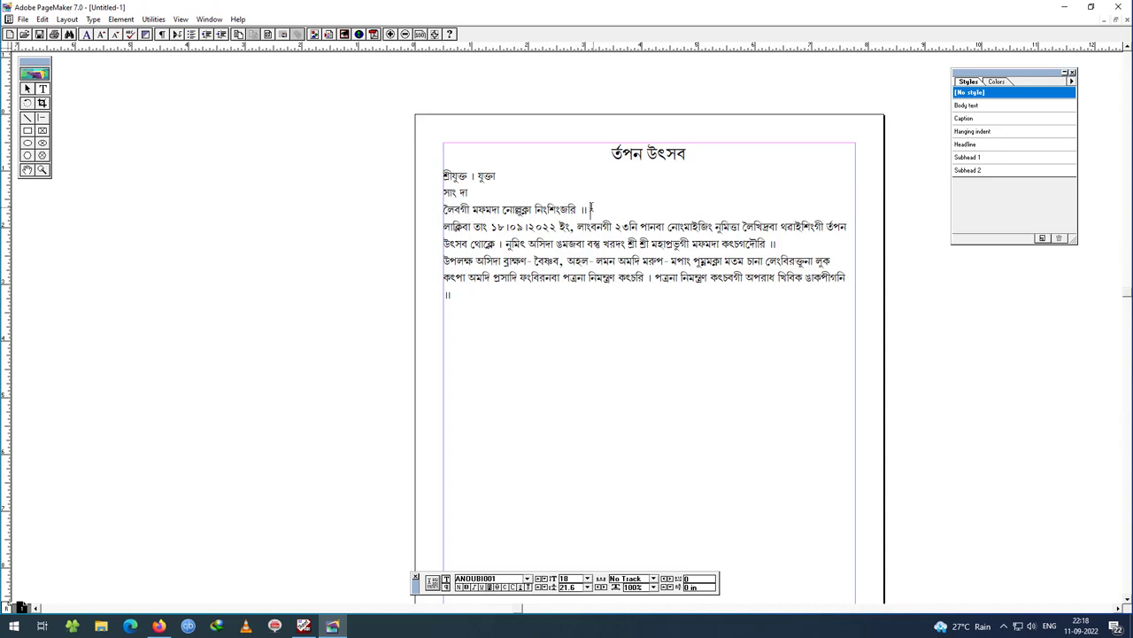
{"action": "triple_click", "coordinate": [593, 207]}
{"action": "key", "text": "ctrl+shift+r"}
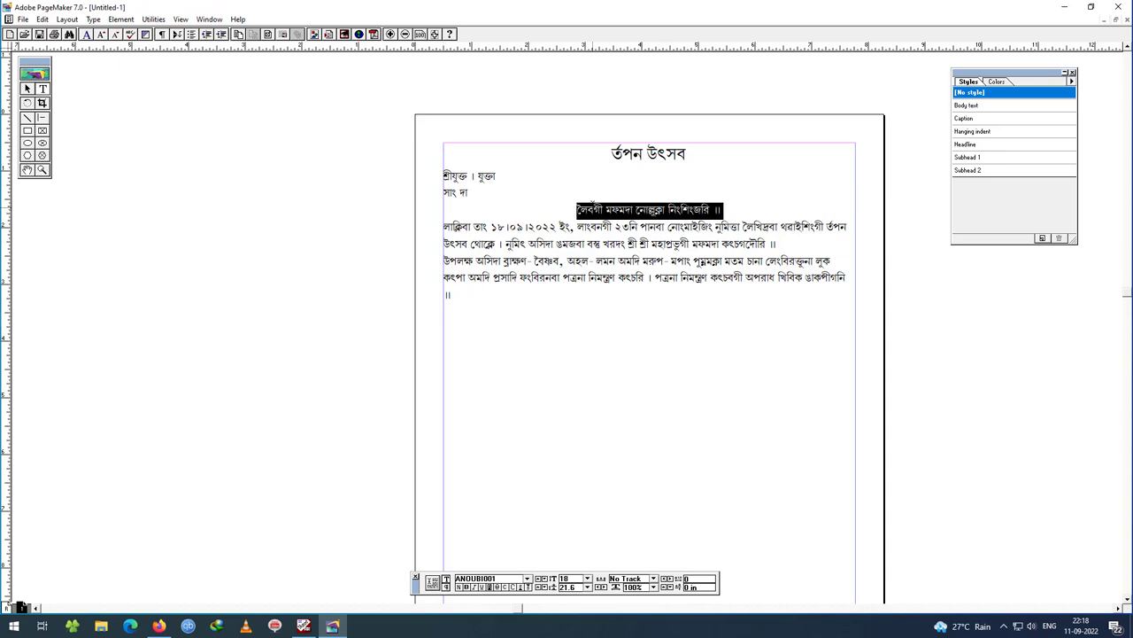
{"action": "key", "text": "ctrl+shift+i"}
{"action": "key", "text": "Left"}
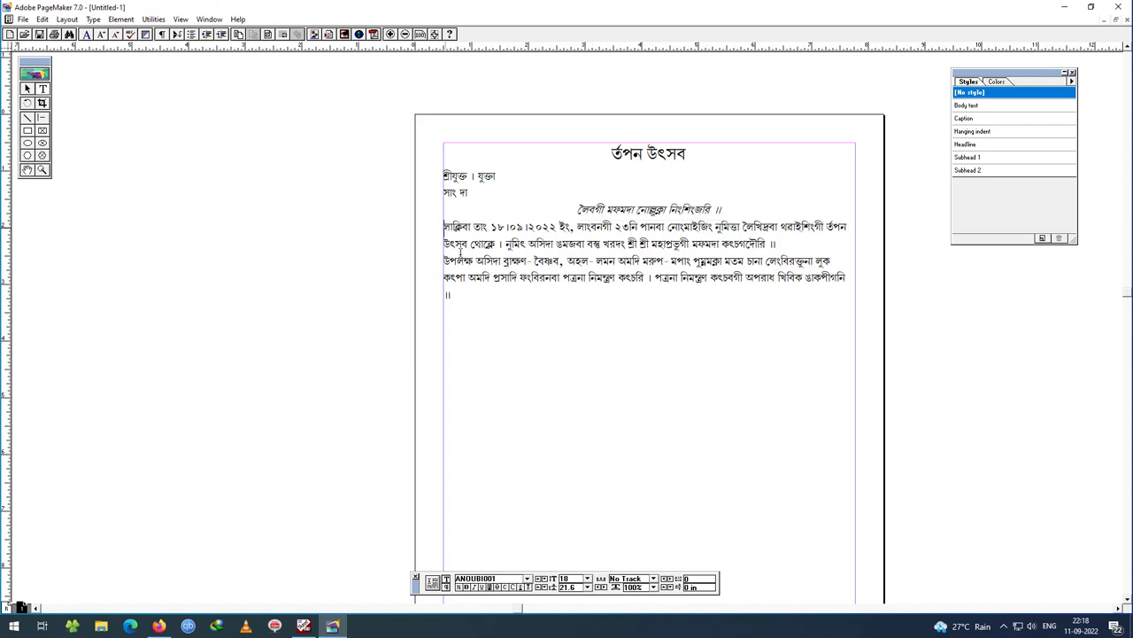
Justify the two body paragraphs below the italic line
{"action": "left_click_drag", "start_coordinate": [443, 226], "coordinate": [884, 354]}
{"action": "key", "text": "ctrl+shift+j"}
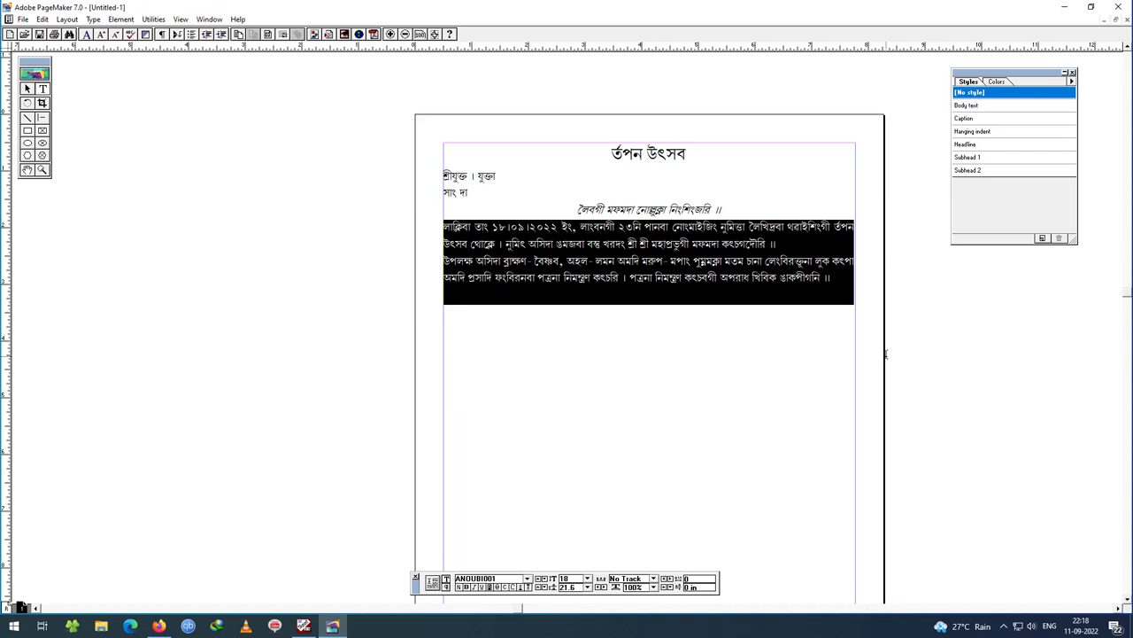
{"action": "left_click", "coordinate": [810, 337]}
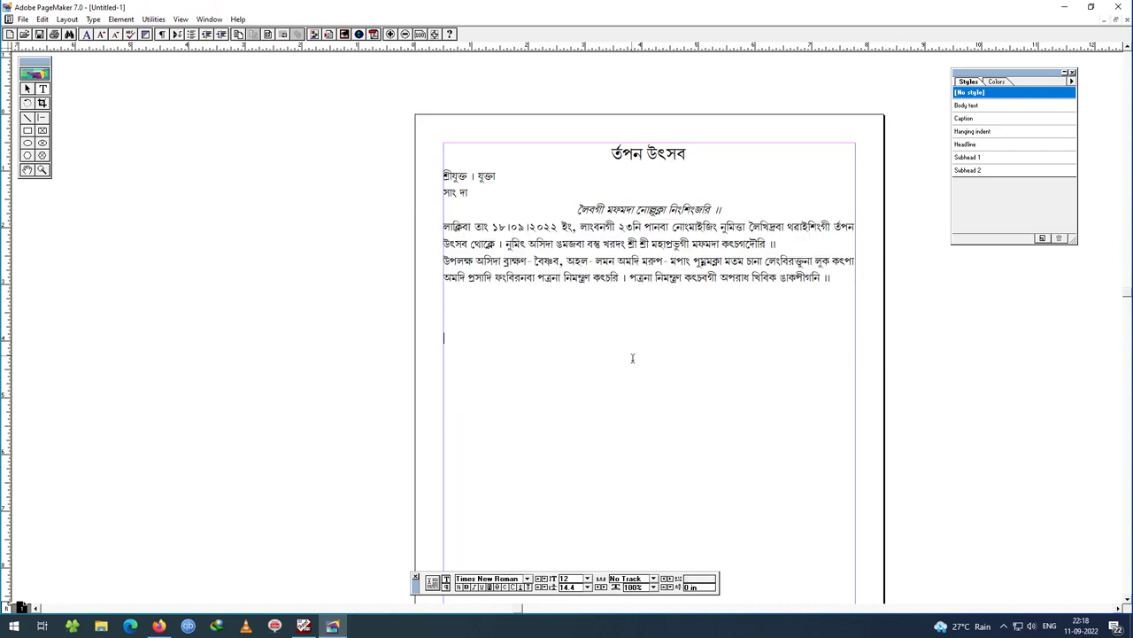
Indent the first line of the first body paragraph and the lines শ্রীযুক্ত । যুক্তা and সাং দা with one tab each
{"action": "left_click", "coordinate": [443, 227]}
{"action": "key", "text": "Tab"}
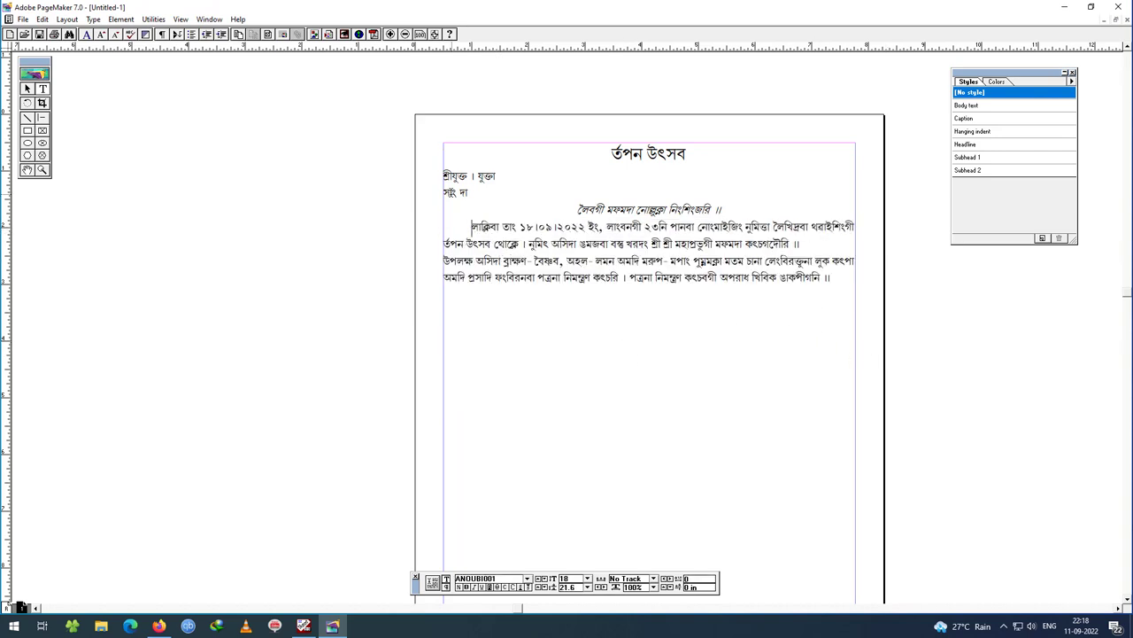
{"action": "left_click", "coordinate": [444, 176]}
{"action": "key", "text": "Tab"}
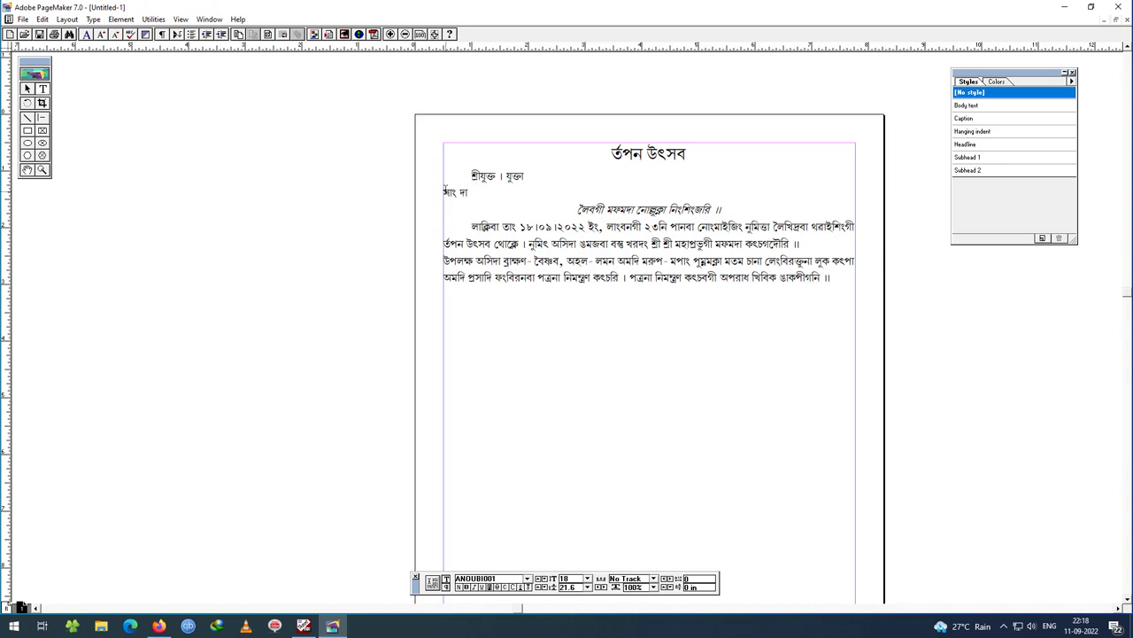
{"action": "left_click", "coordinate": [445, 191]}
{"action": "key", "text": "Tab"}
For the lines শ্রীযুক্ত । যুক্তা and সাং দা, place left tab stops at 0.485 and 6.851 inches and a right tab stop at 1 inch
{"action": "triple_click", "coordinate": [488, 192]}
{"action": "key", "text": "ctrl+i"}
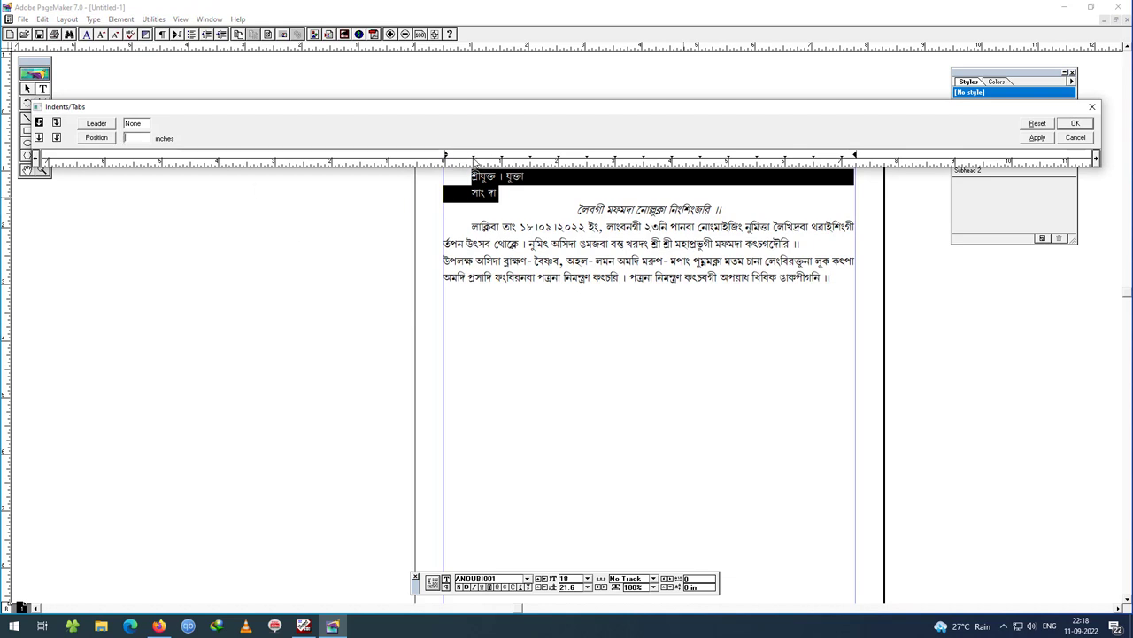
{"action": "left_click", "coordinate": [475, 156]}
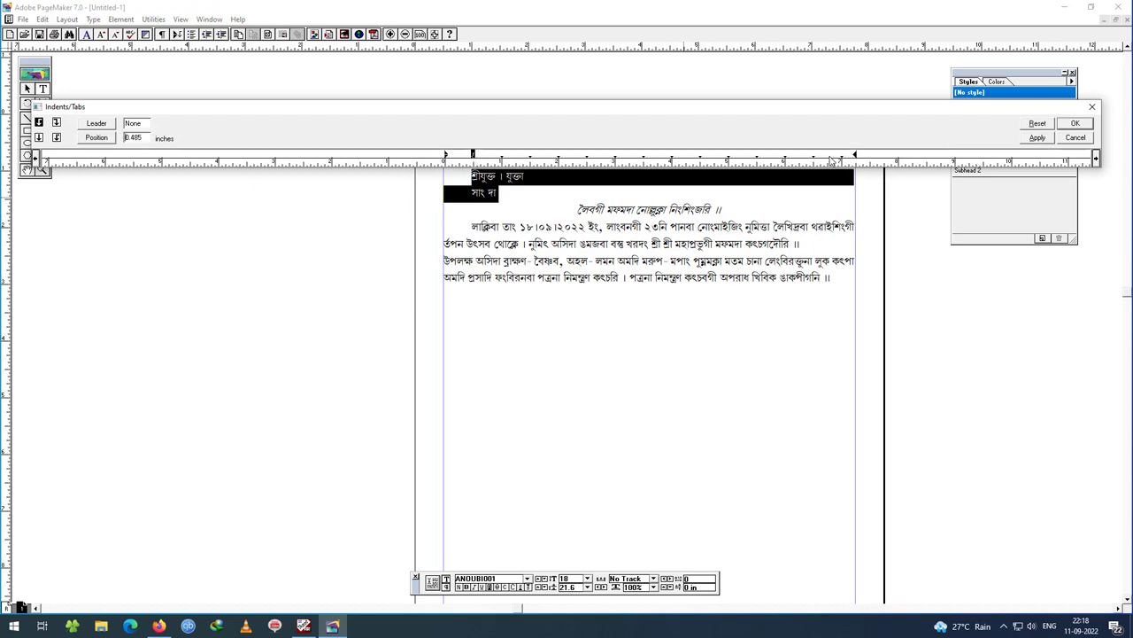
{"action": "left_click", "coordinate": [833, 156]}
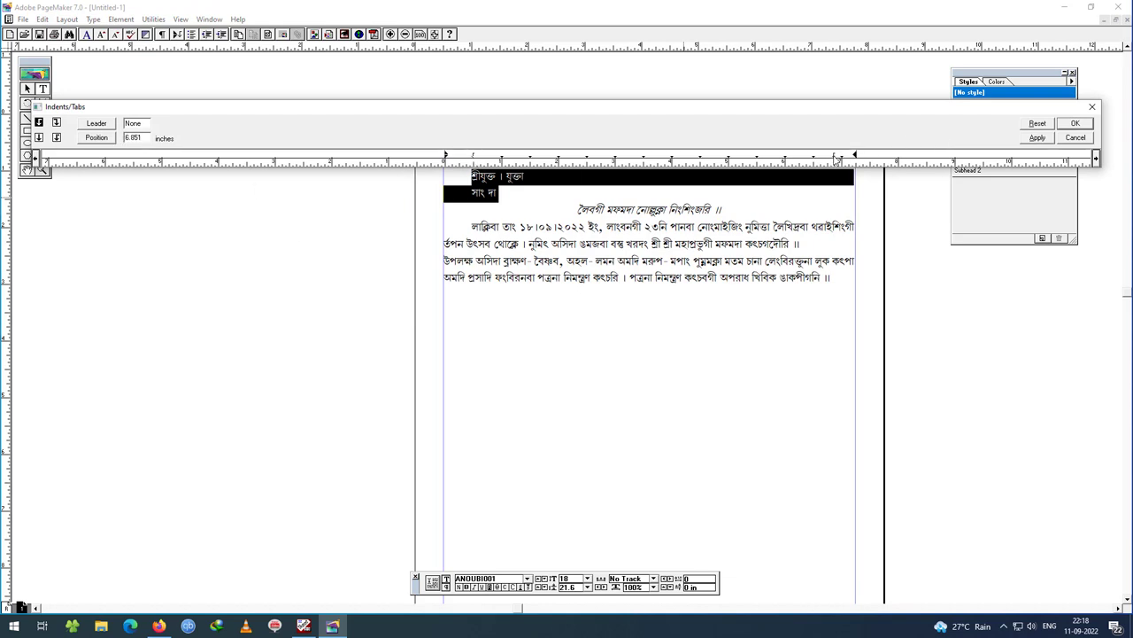
{"action": "left_click", "coordinate": [56, 122]}
{"action": "left_click", "coordinate": [501, 157]}
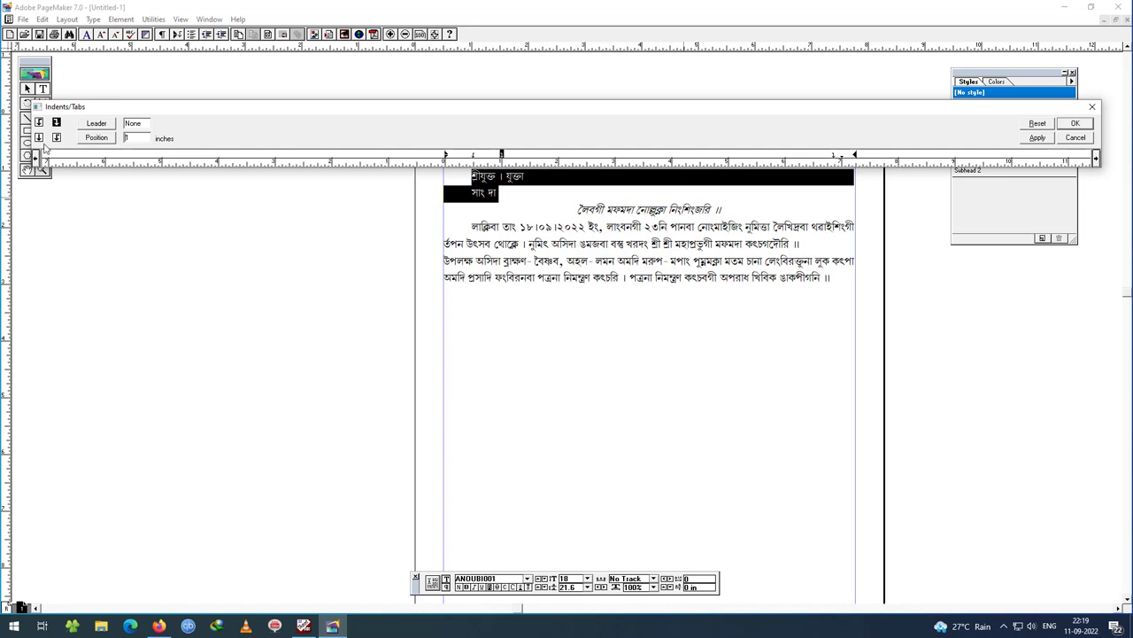